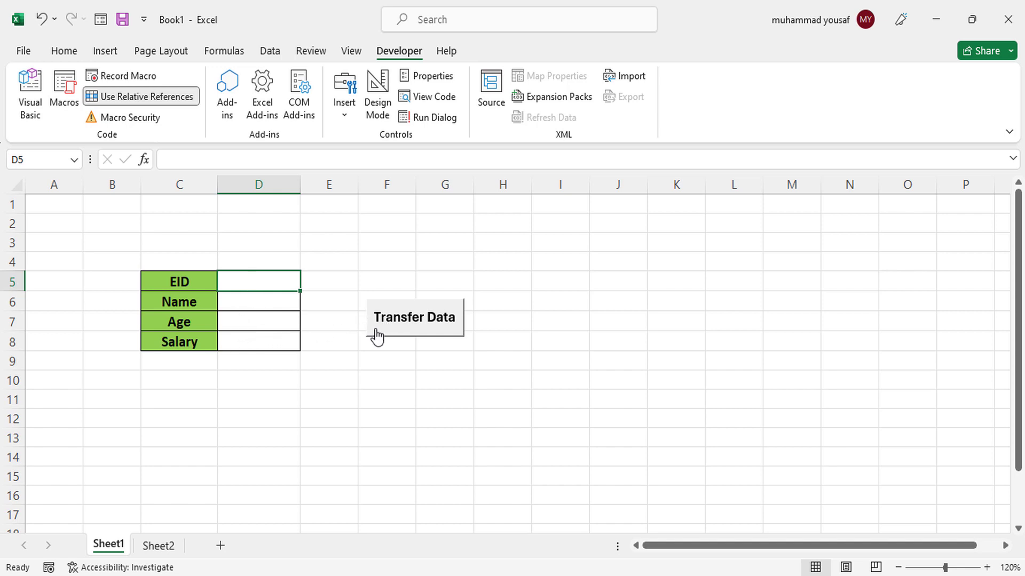
Examine the employee table on Sheet2 and the data entry form on Sheet1
left_click(155, 546)
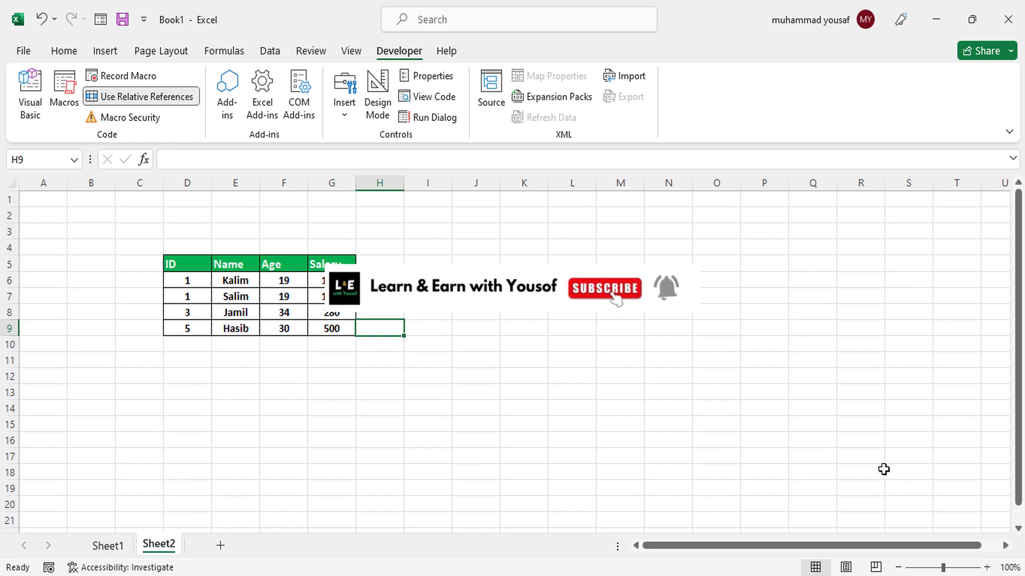
left_click(1018, 525)
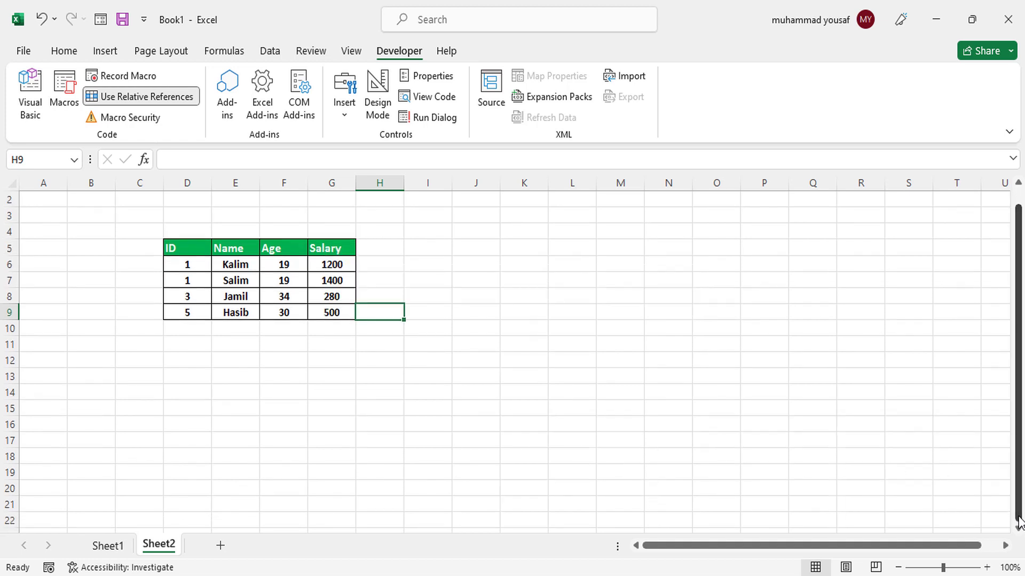
scroll(1016, 515, "up", 1)
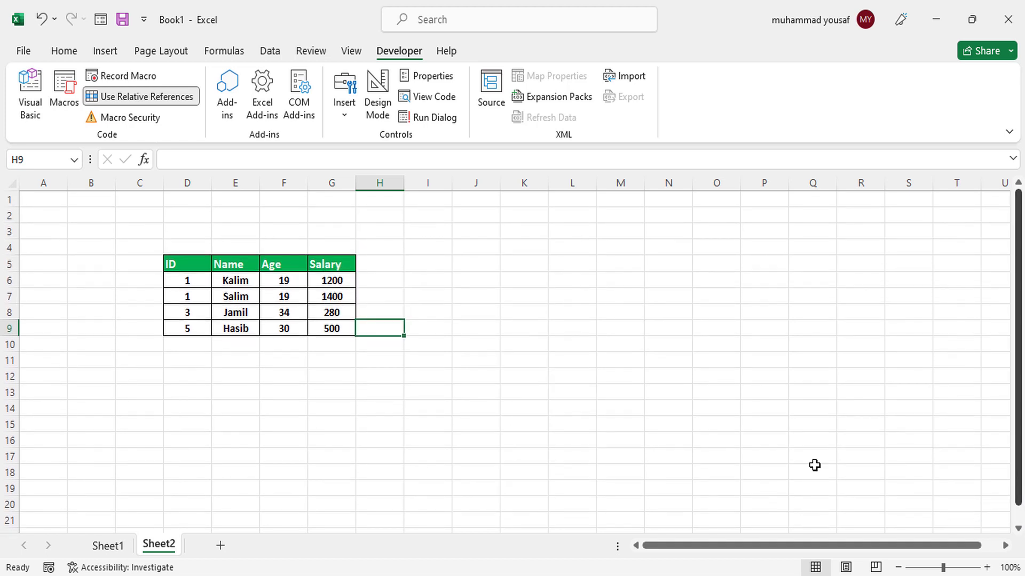
left_click(107, 546)
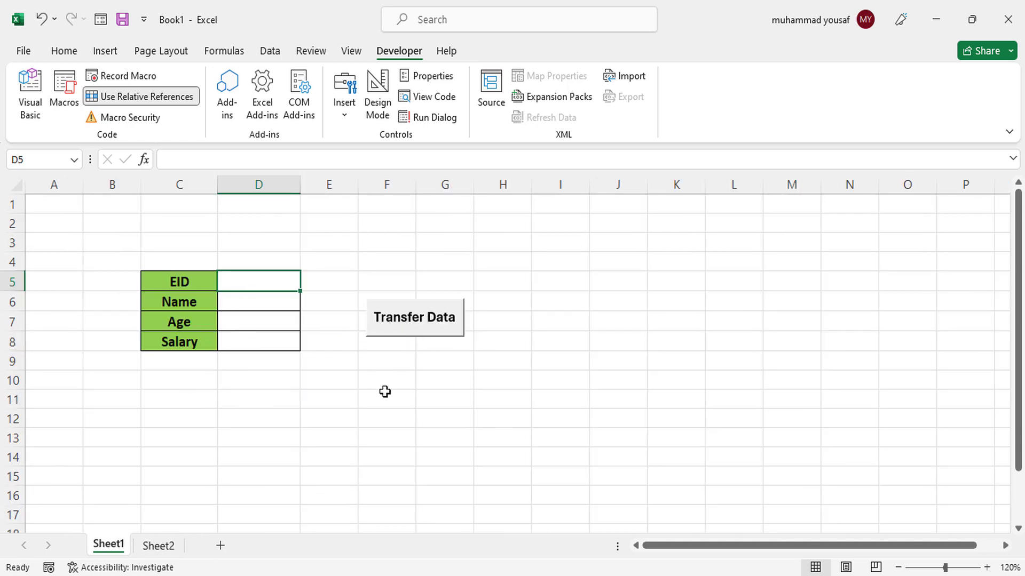
left_click(170, 548)
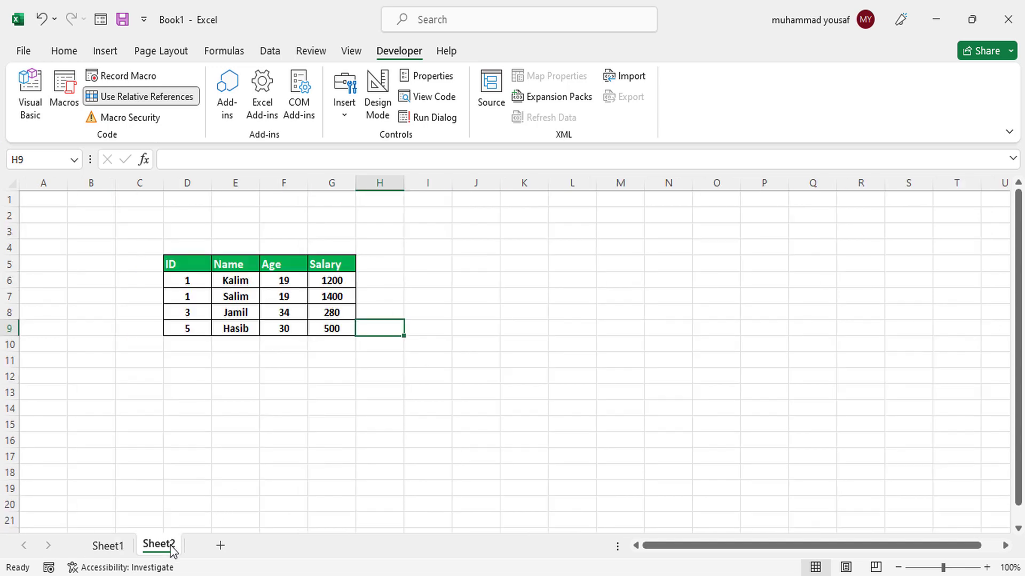
left_click(113, 546)
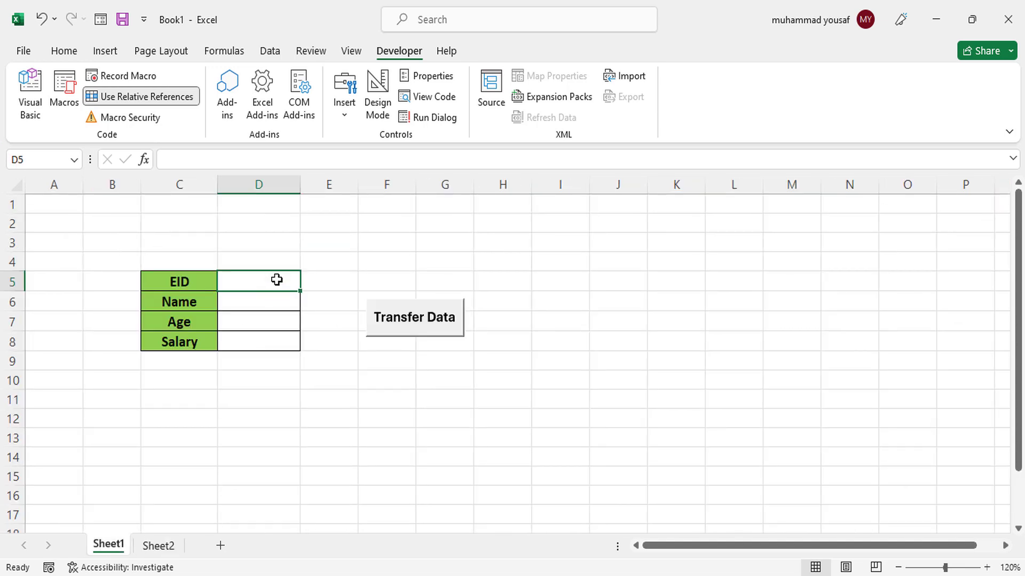
Fill in the Sheet1 form with the employee's ID and name, age 25 and salary 1500
type("9")
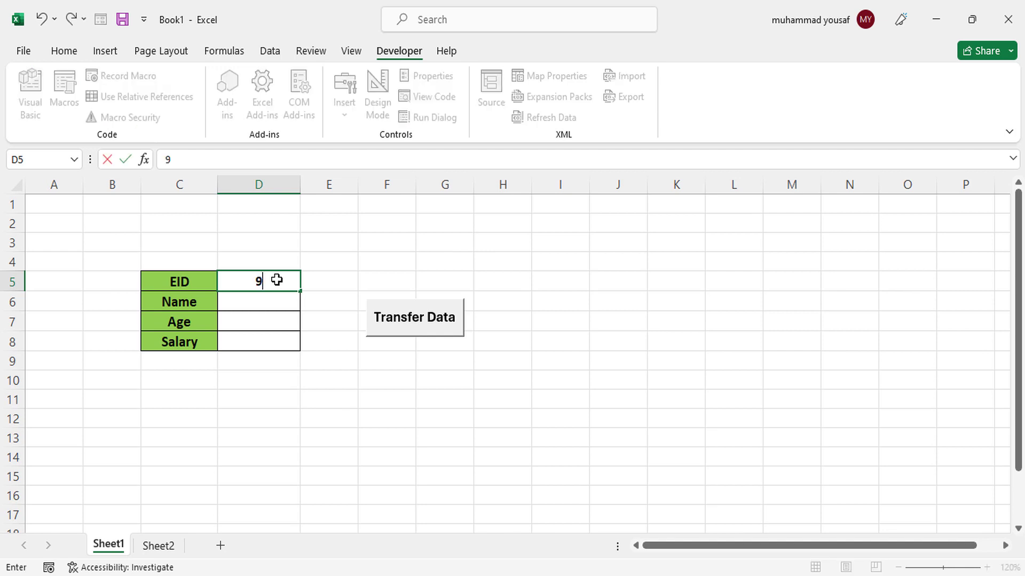
left_click(267, 304)
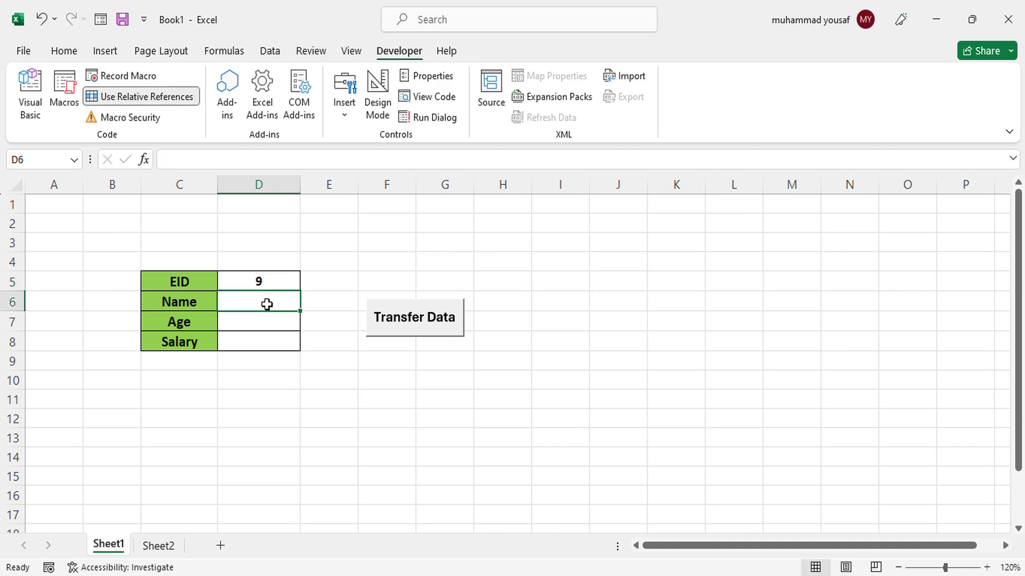
left_click(176, 541)
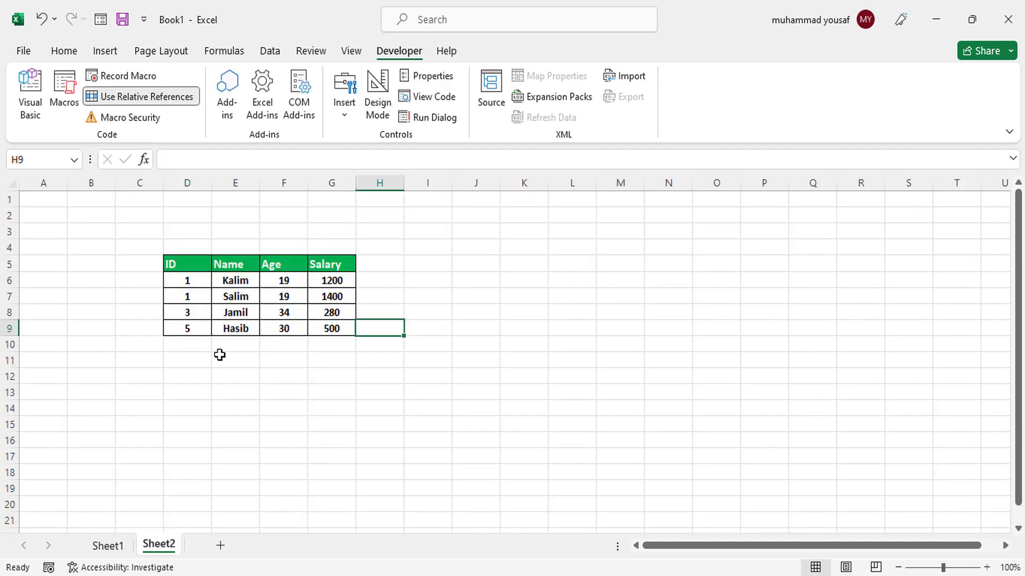
left_click(109, 546)
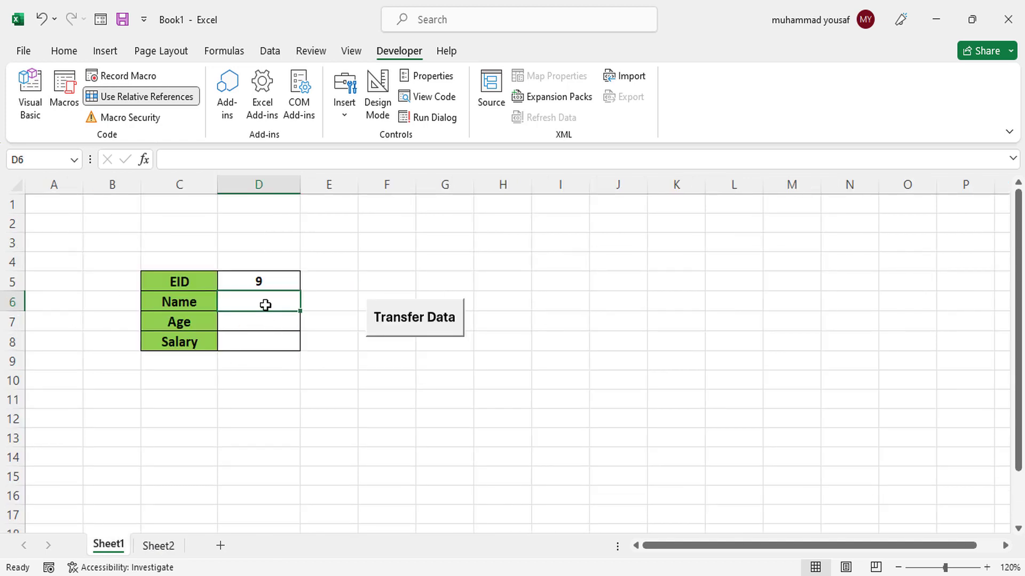
type("Jamil")
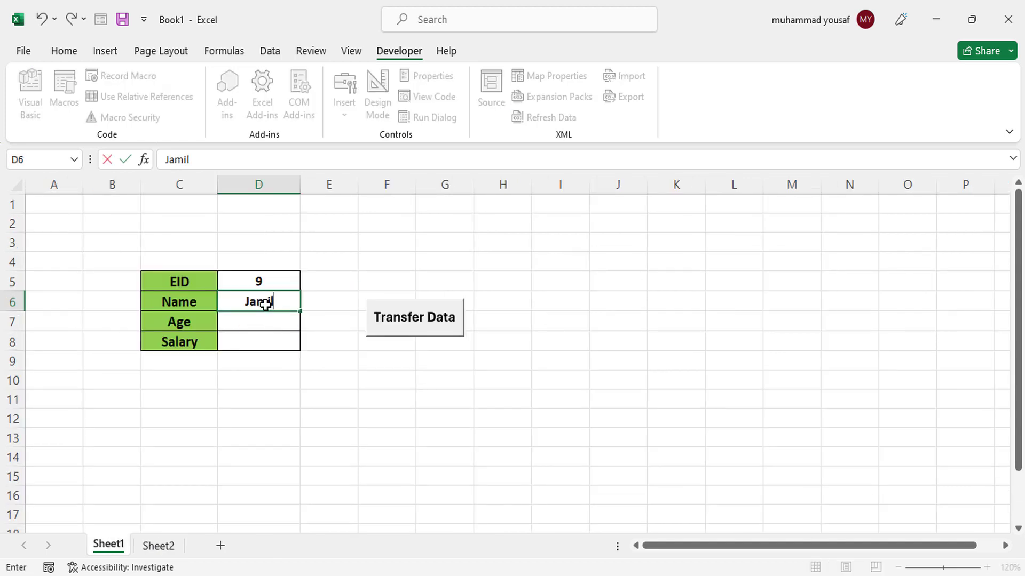
left_click(262, 319)
type("25")
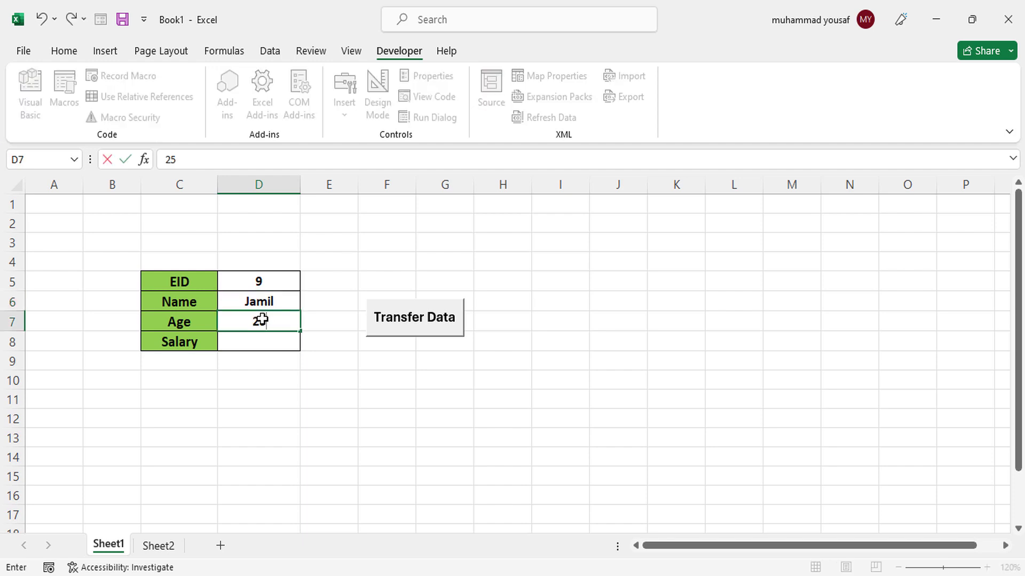
left_click(260, 342)
type("1500")
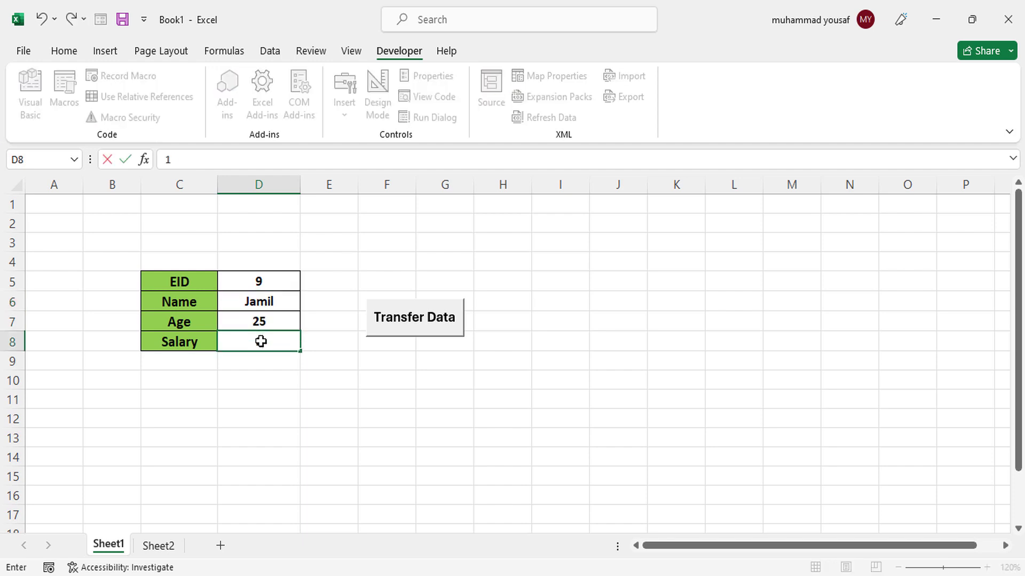
Run Transfer Data on the completed form and inspect the employee table on Sheet2
left_click(397, 326)
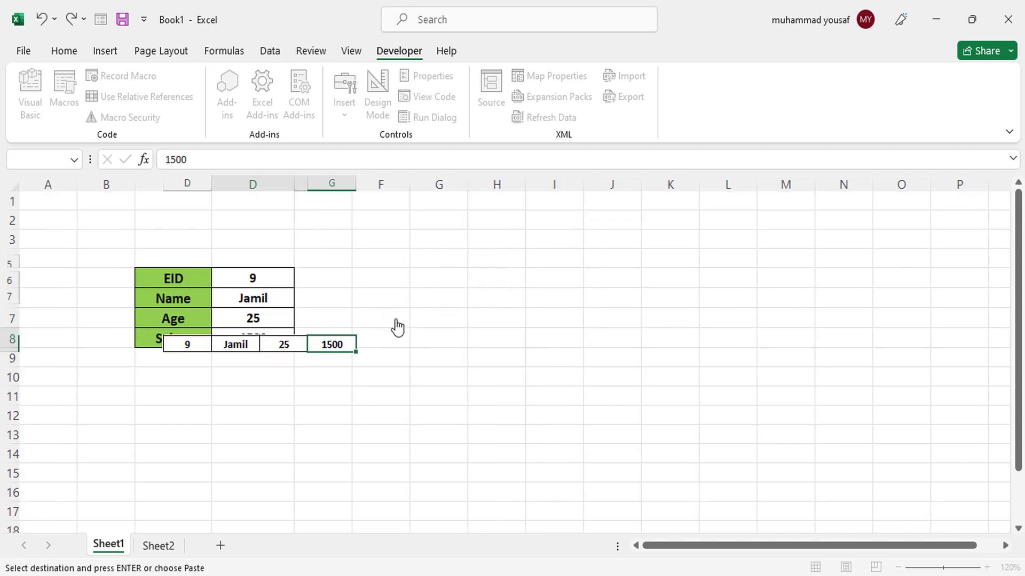
left_click(158, 551)
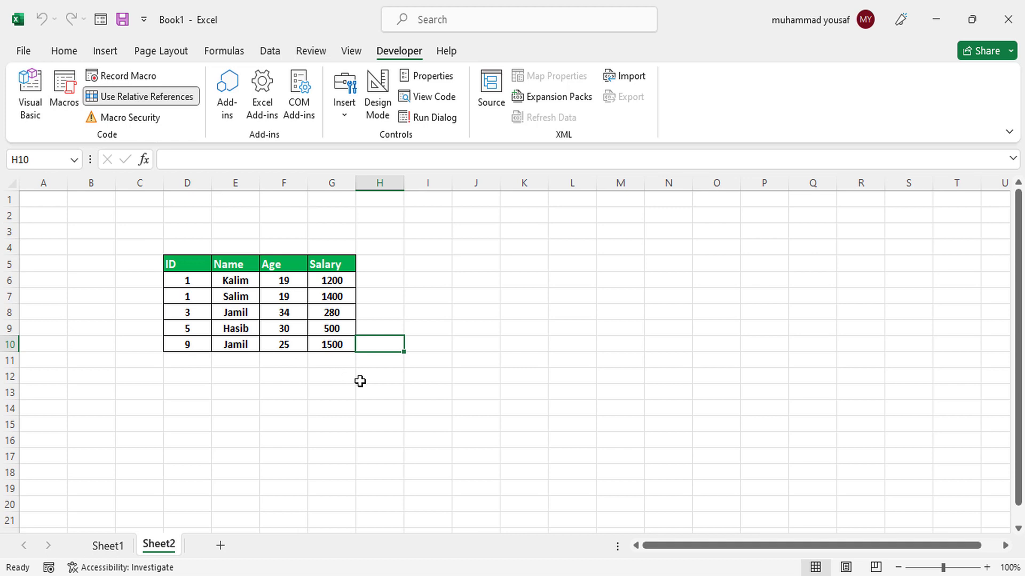
left_click(986, 568)
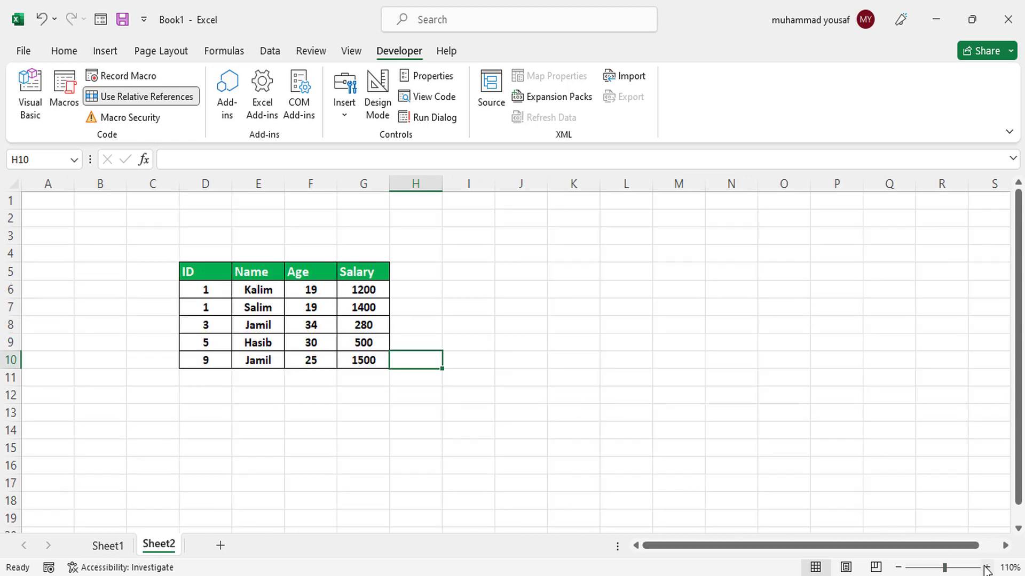
Review the blank entry form on Sheet1 and the table's header row on Sheet2
left_click(118, 548)
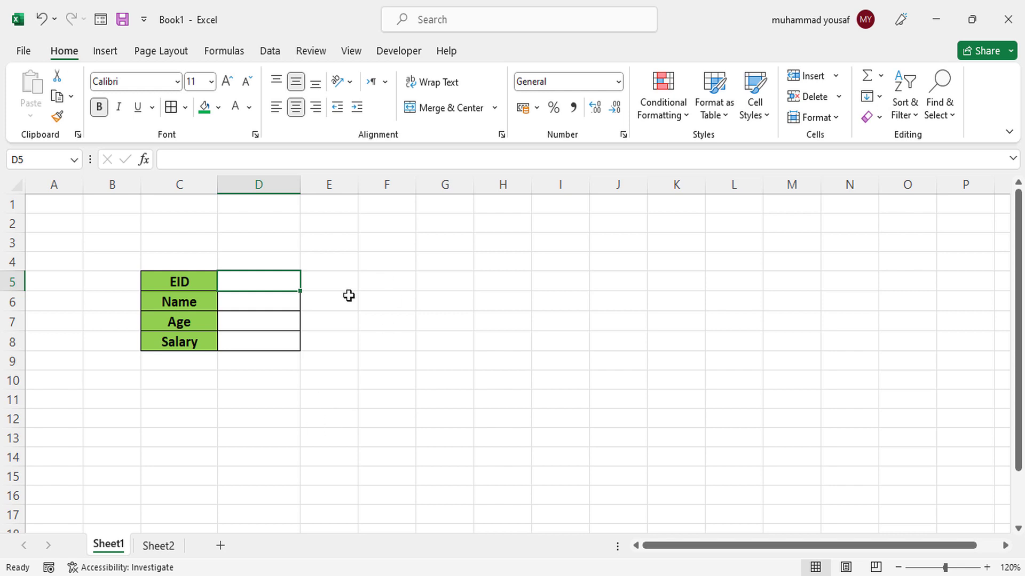
left_click(158, 546)
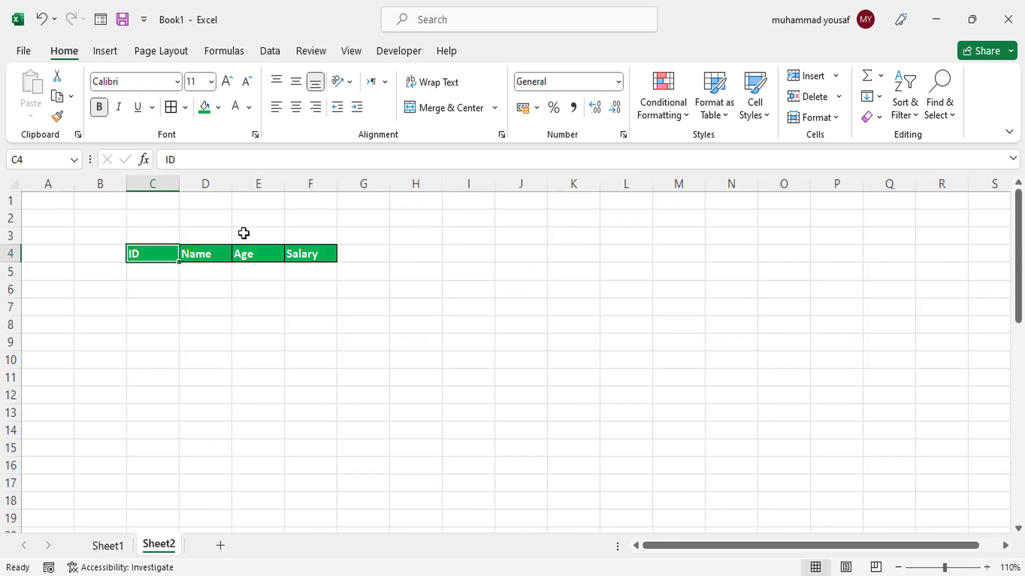
left_click(108, 545)
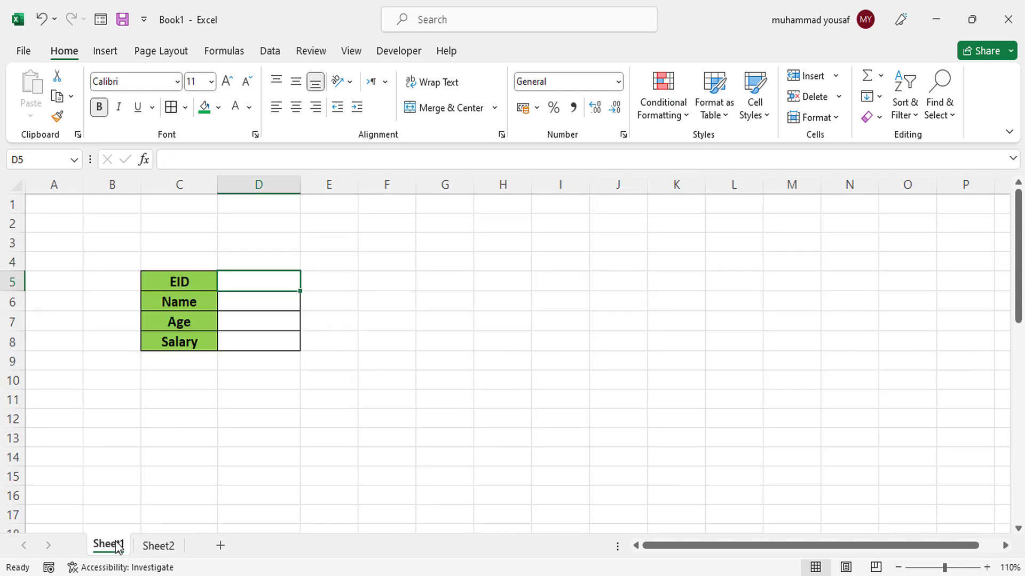
Fill in the blank Sheet1 form with the employee's ID and name, age 19 and salary 1000
double_click(262, 284)
key("Return")
type("Naem")
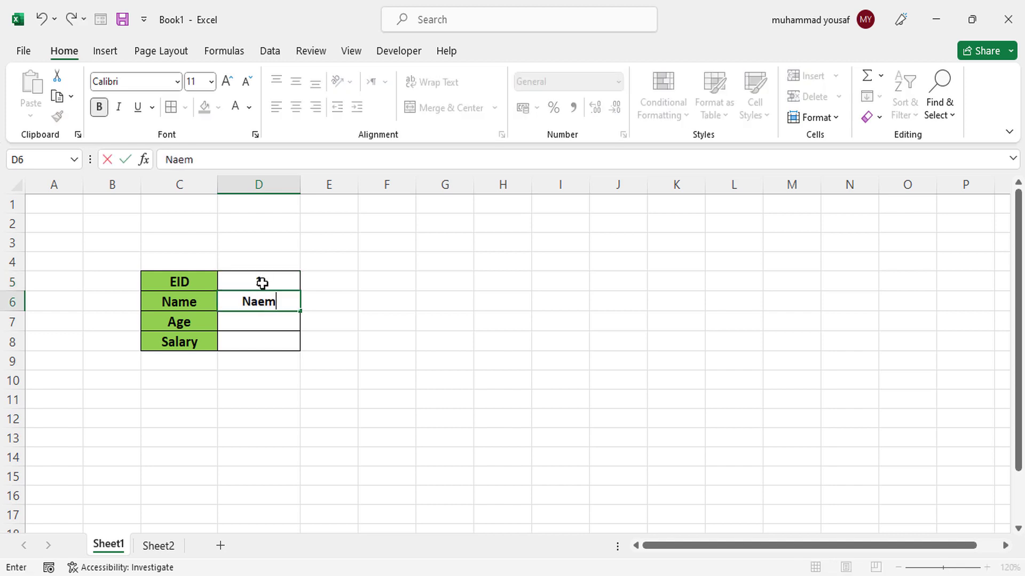
key("Return")
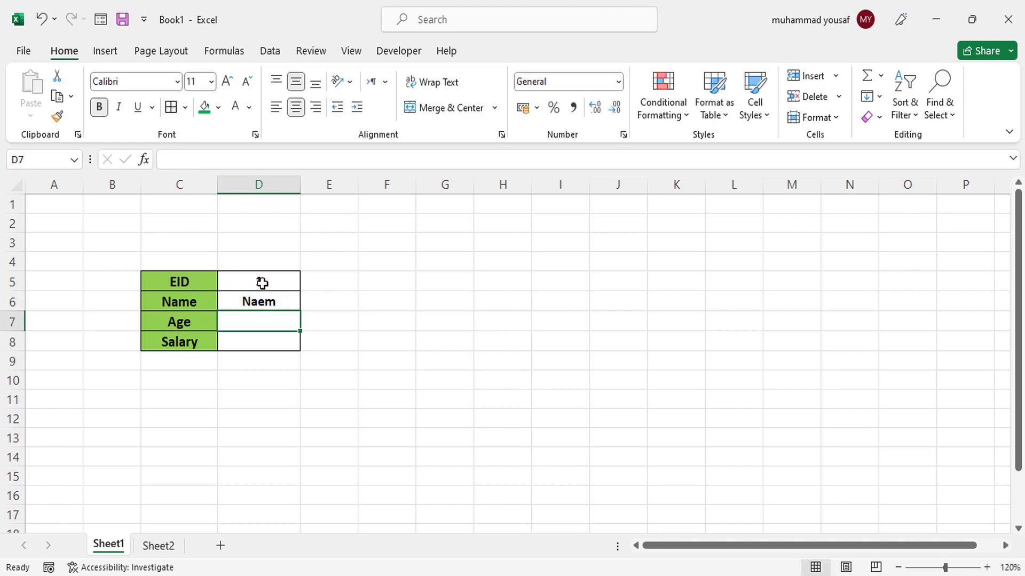
type("19")
key("Return")
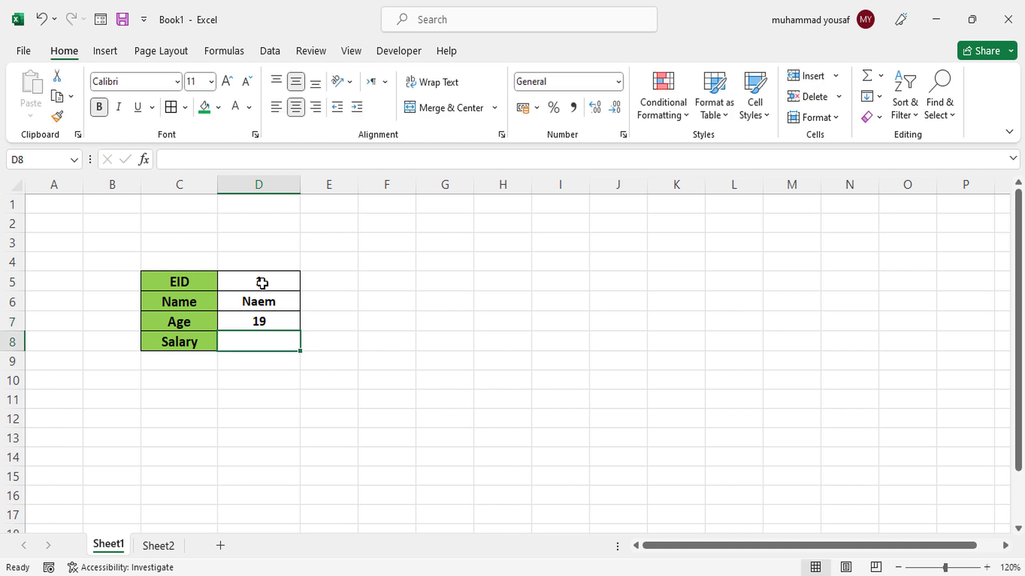
type("1000")
Copy the EID value from Sheet1 cell D5 into cell C5 under the ID header on Sheet2
left_click(297, 280)
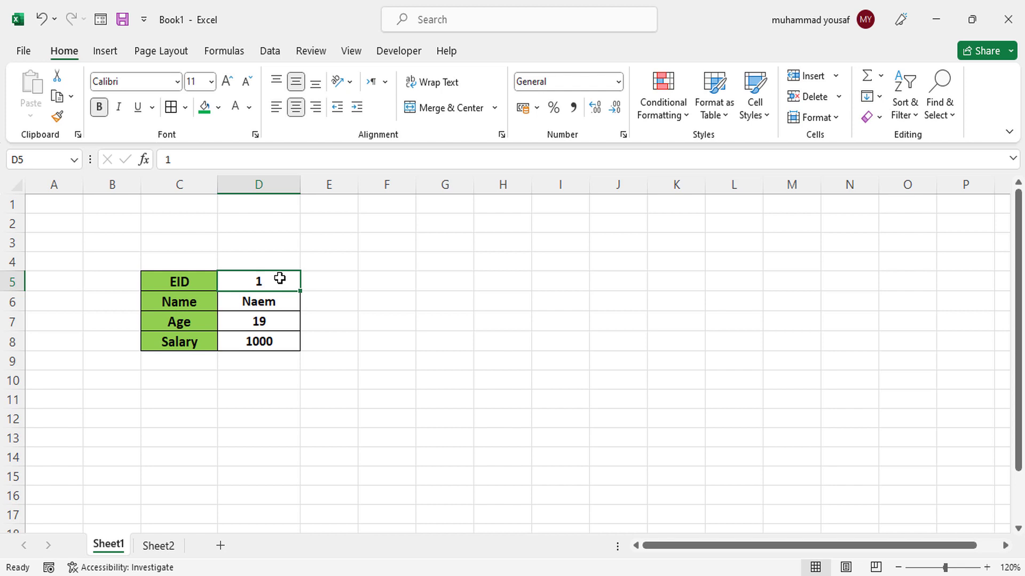
key("ctrl+c")
left_click(162, 550)
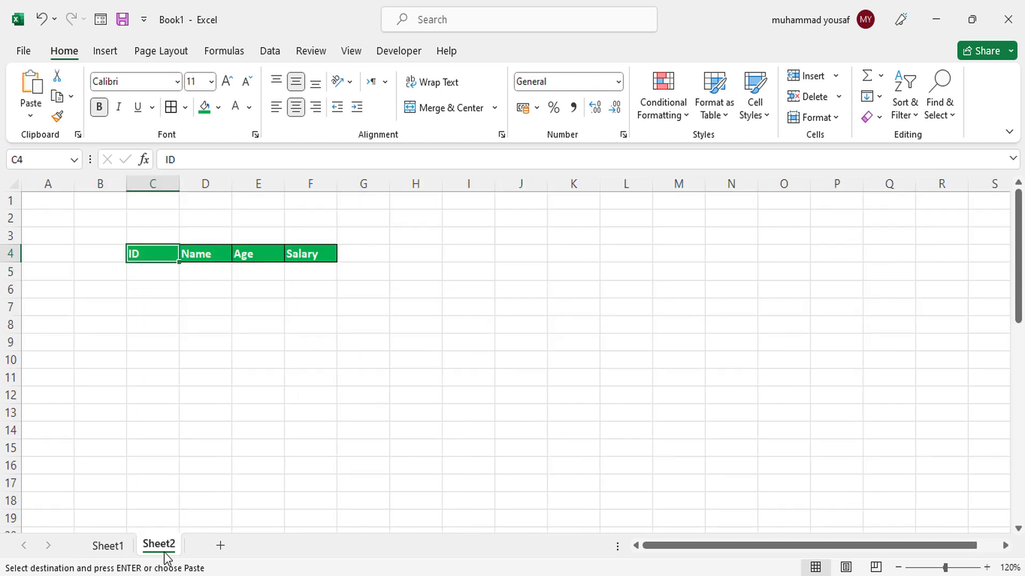
left_click(169, 277)
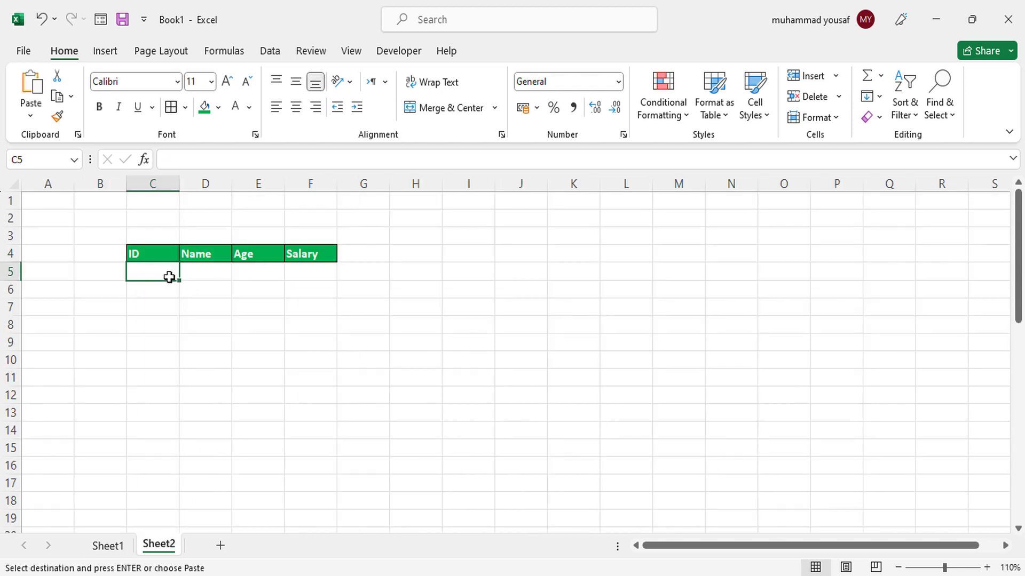
key("ctrl+v")
Copy the name, age and salary from Sheet1 cells D6:D8 and paste them transposed into Sheet2 starting at D5
left_click(109, 547)
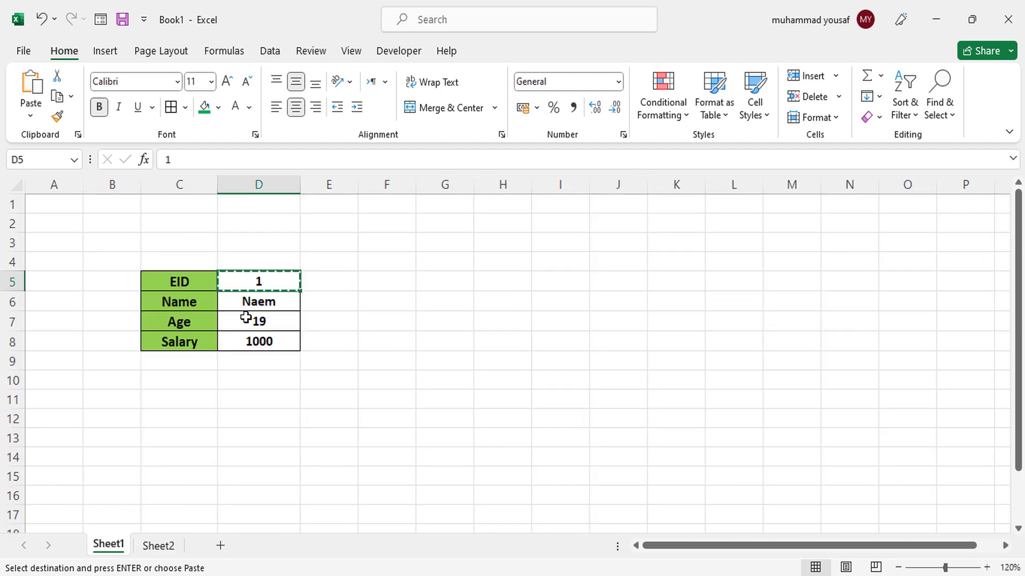
left_click_drag(258, 300, 259, 342)
key("ctrl+c")
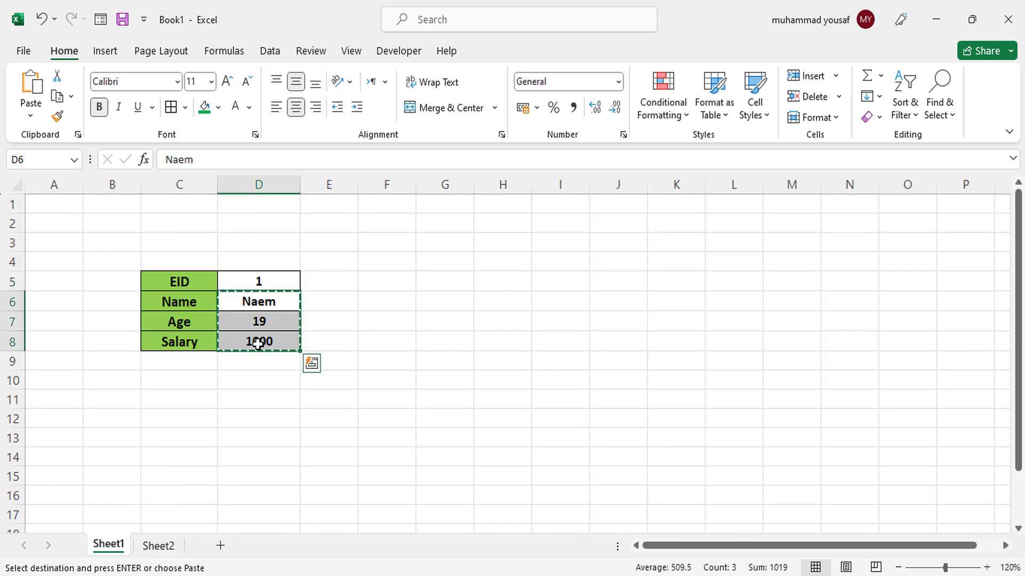
left_click(159, 546)
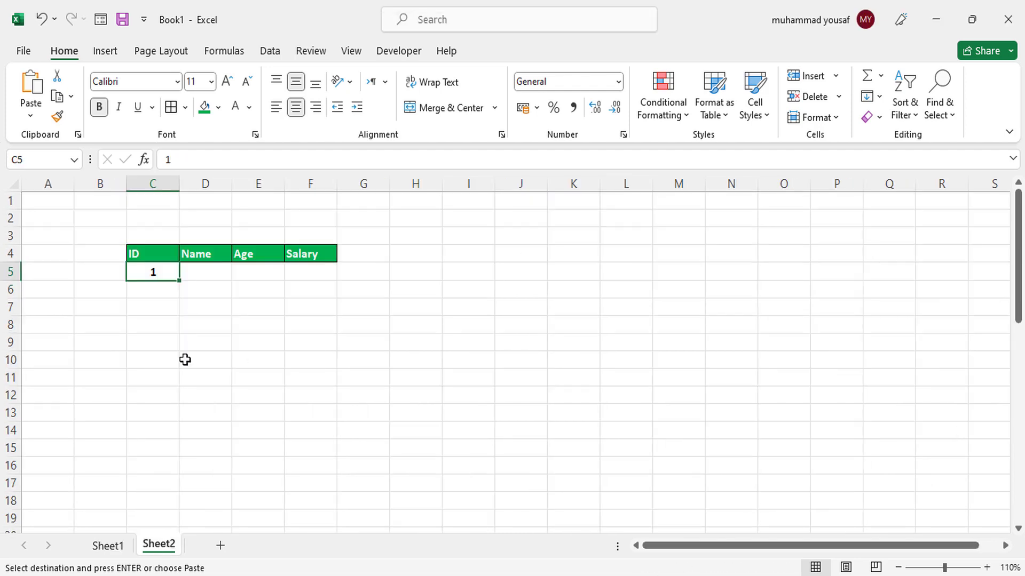
left_click(211, 271)
left_click(32, 115)
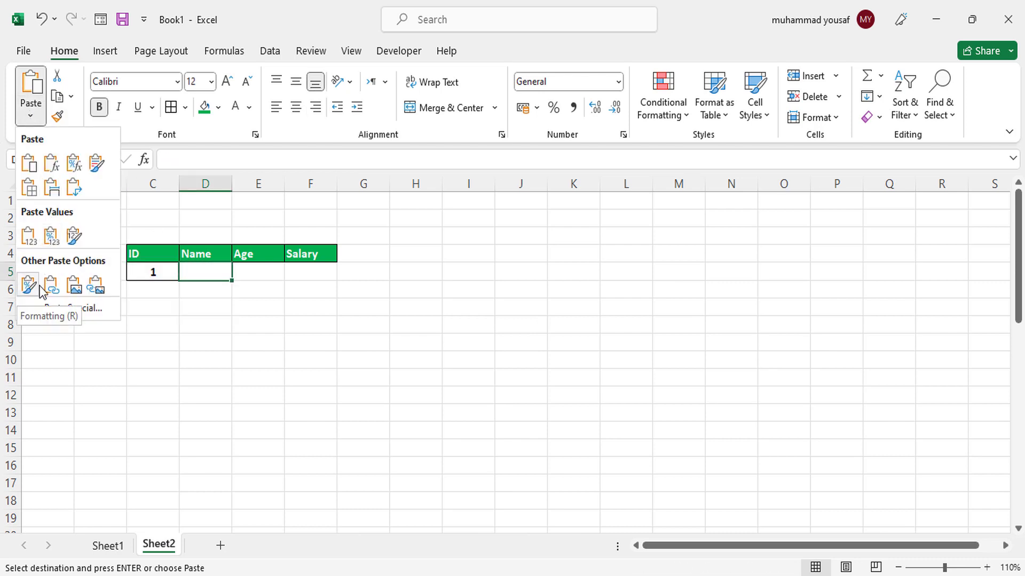
left_click(59, 308)
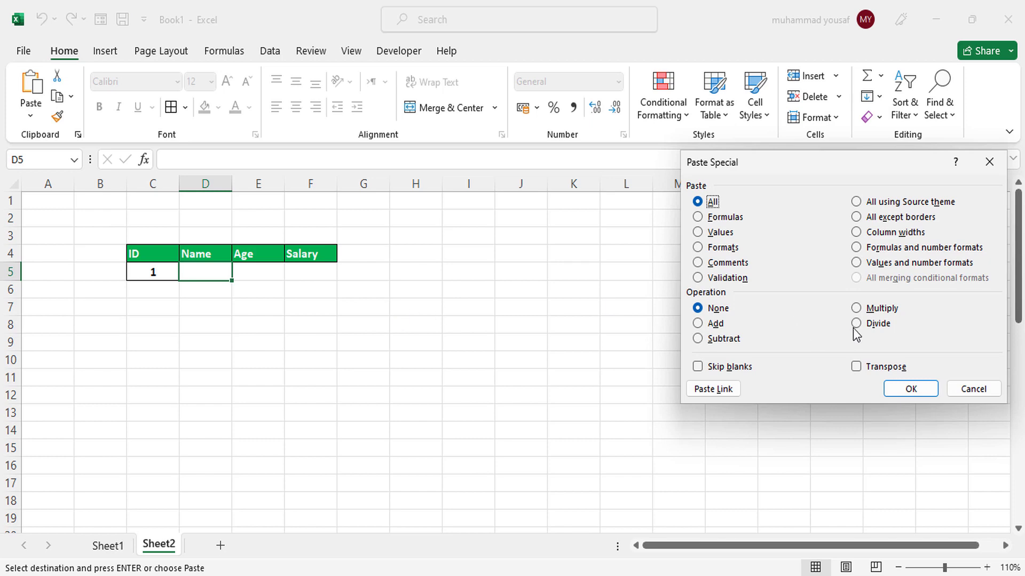
left_click(856, 366)
left_click(900, 389)
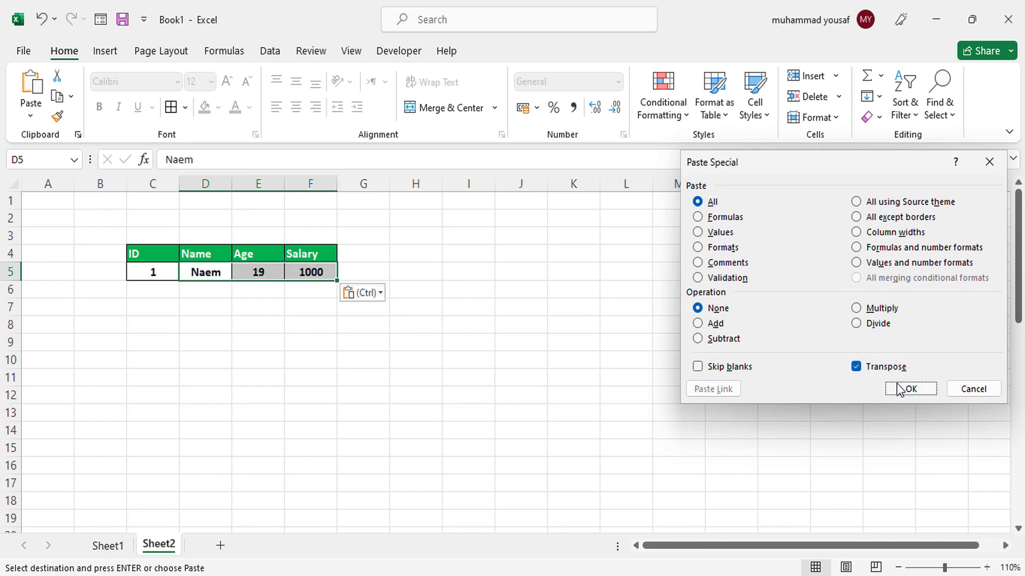
left_click(196, 268)
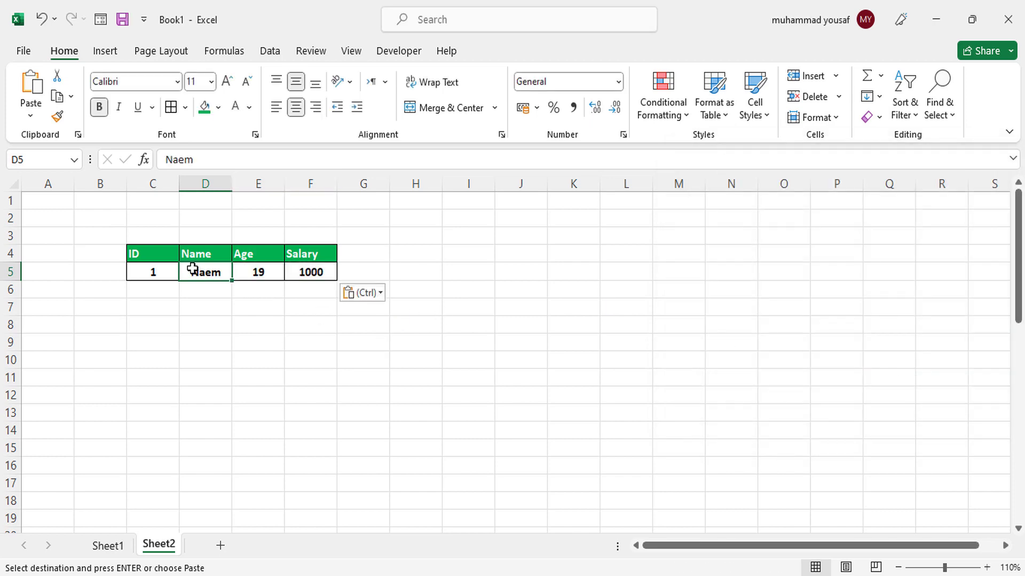
left_click(155, 273)
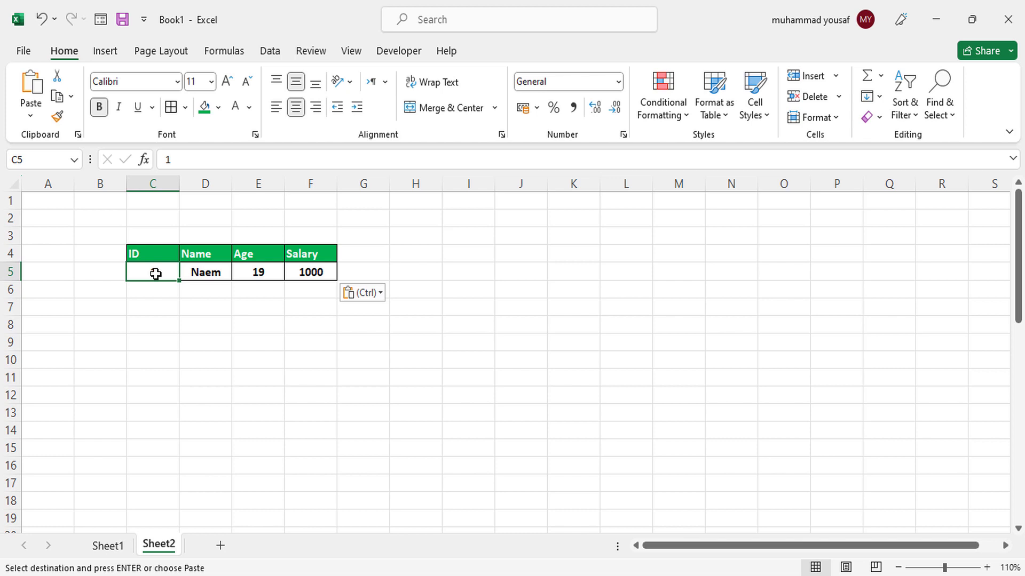
Check in the ribbon customization options that the Developer tab is enabled, leaving the settings unchanged
left_click(398, 52)
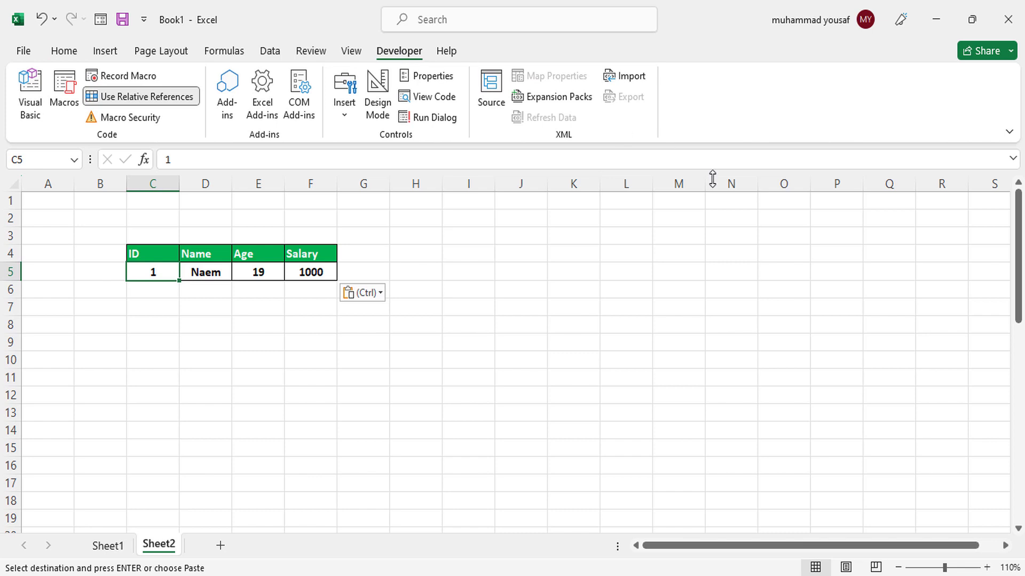
right_click(681, 114)
key("Escape")
right_click(337, 135)
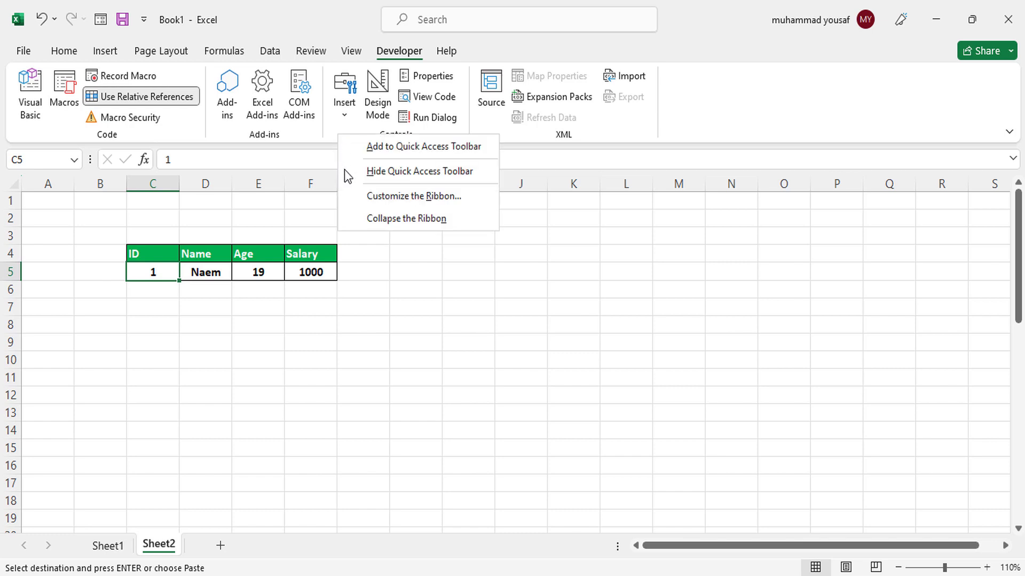
left_click(400, 198)
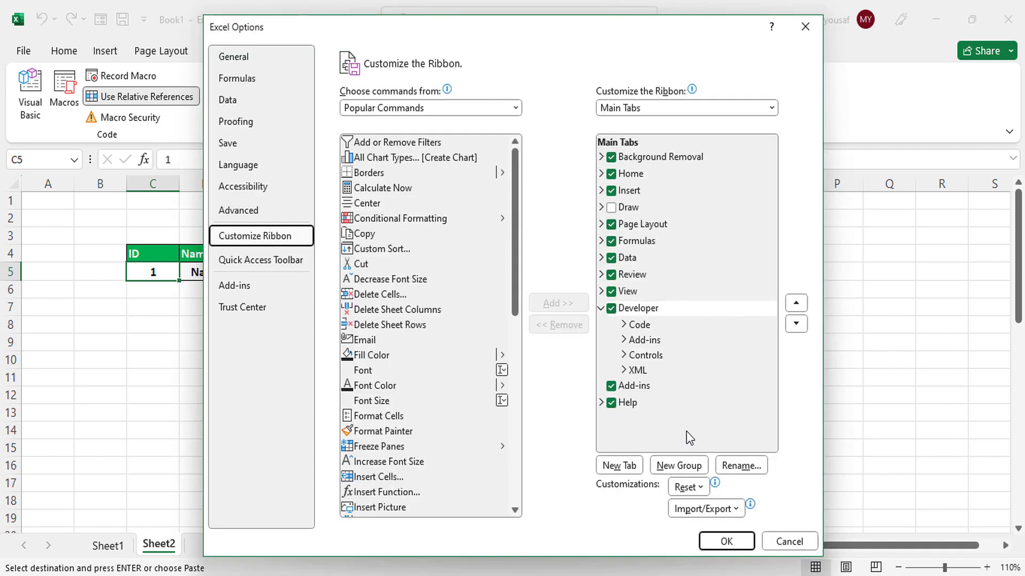
left_click(789, 541)
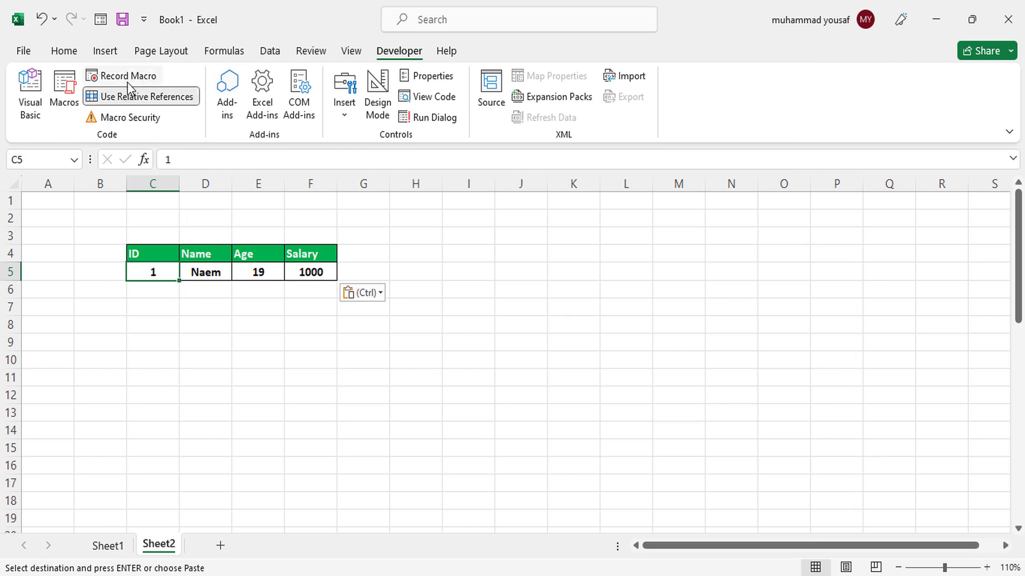
Turn off relative references for macro recording and clear the pending copy selection on Sheet1, leaving an empty cell selected
left_click(154, 97)
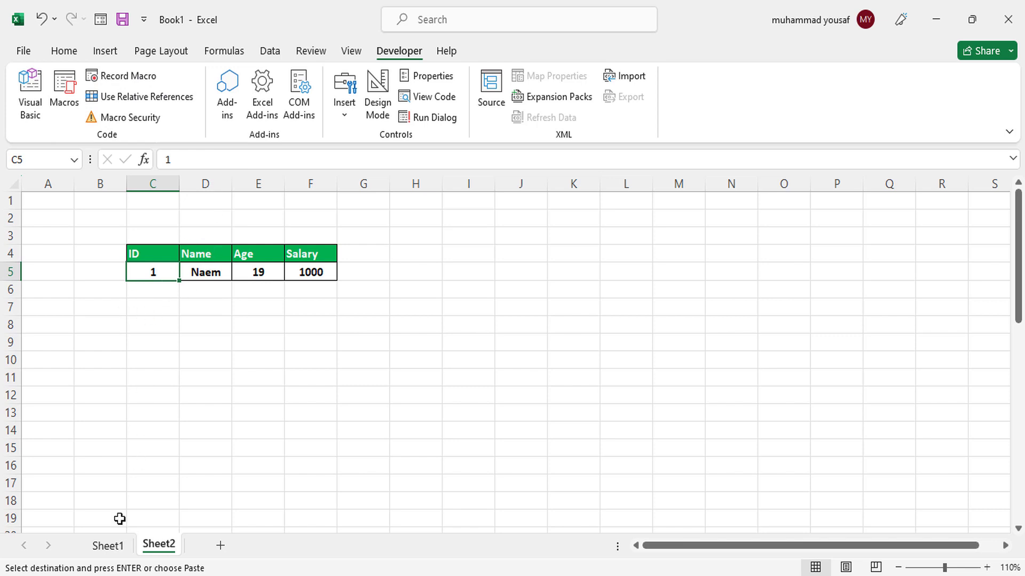
left_click(114, 552)
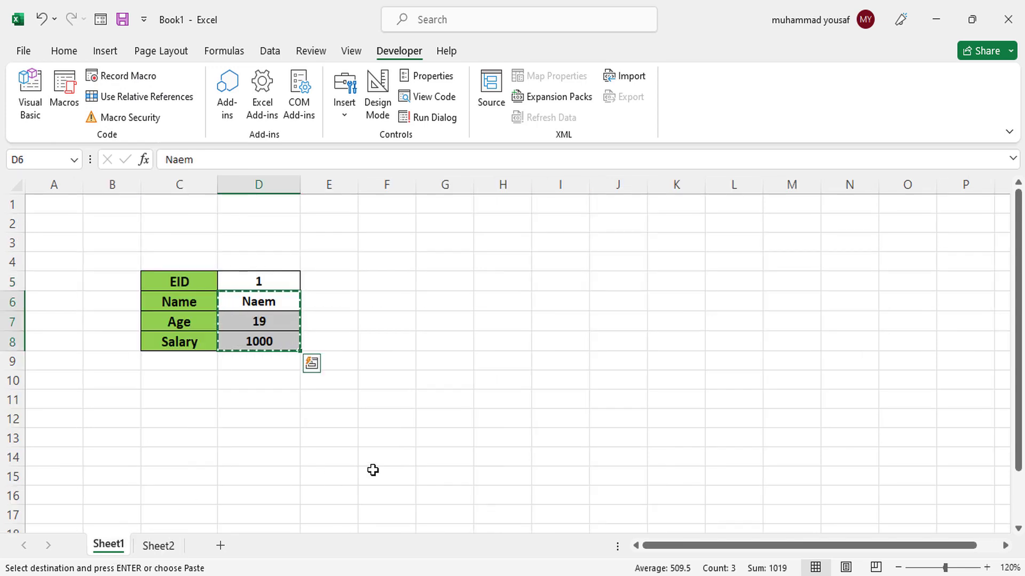
left_click(322, 419)
double_click(322, 419)
left_click(293, 395)
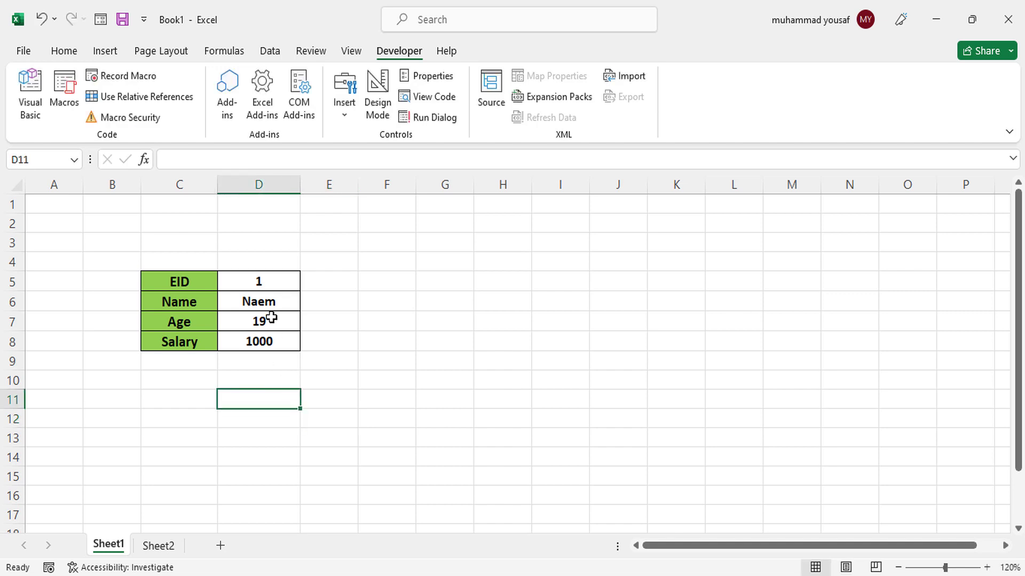
left_click(280, 286)
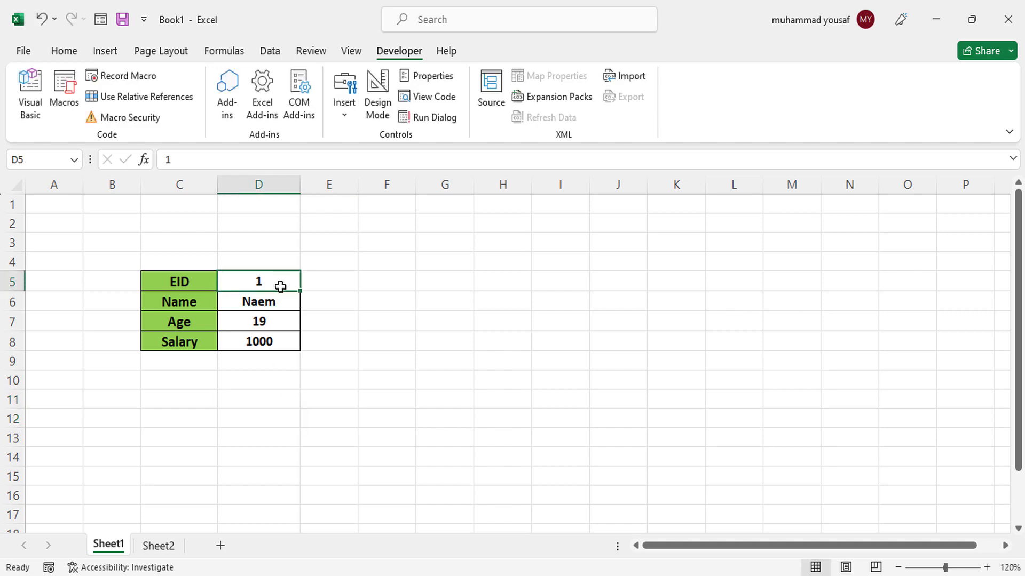
left_click(329, 362)
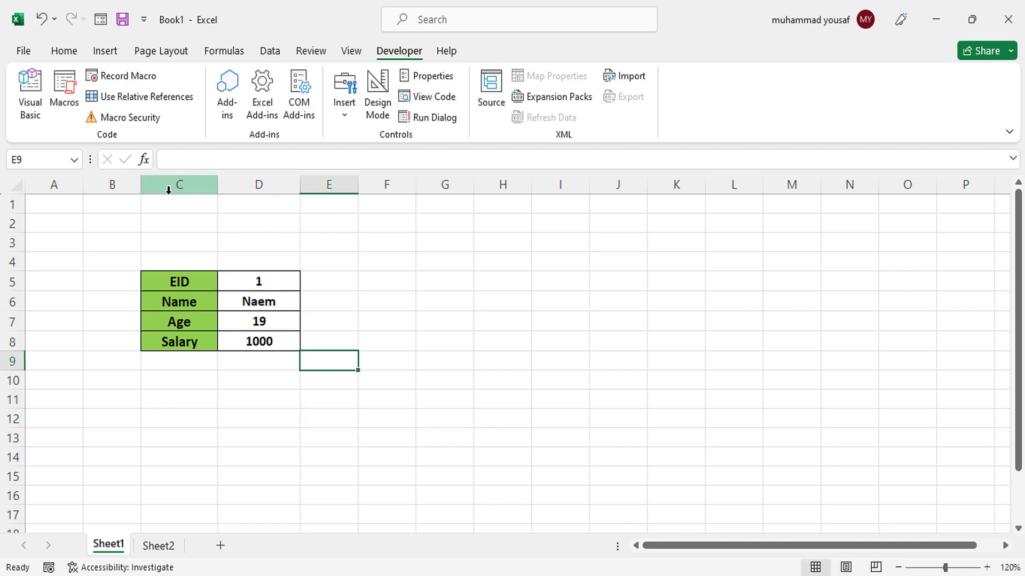
Start recording a macro named TransferData, stored in This Workbook
left_click(140, 80)
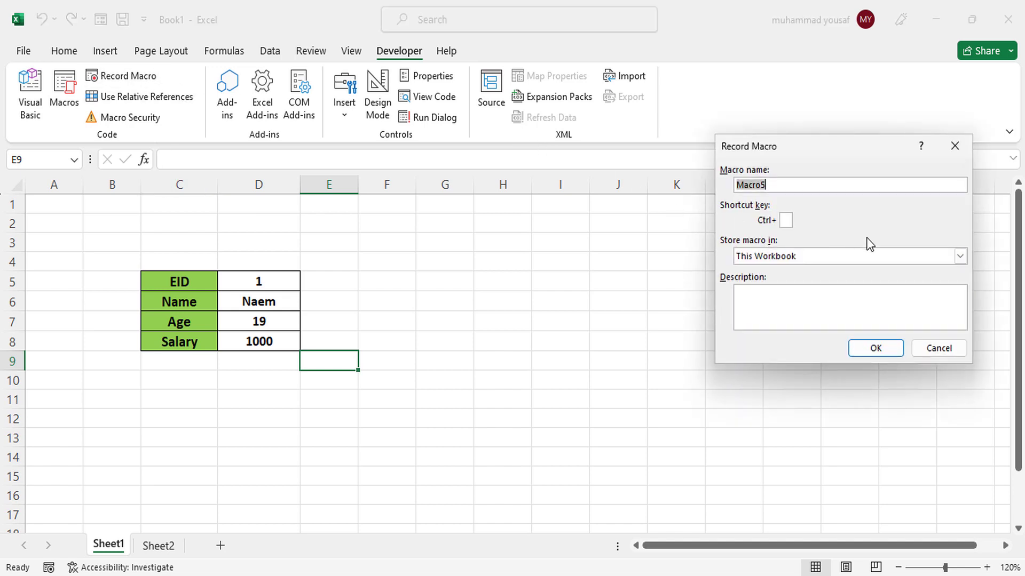
type("TransferData")
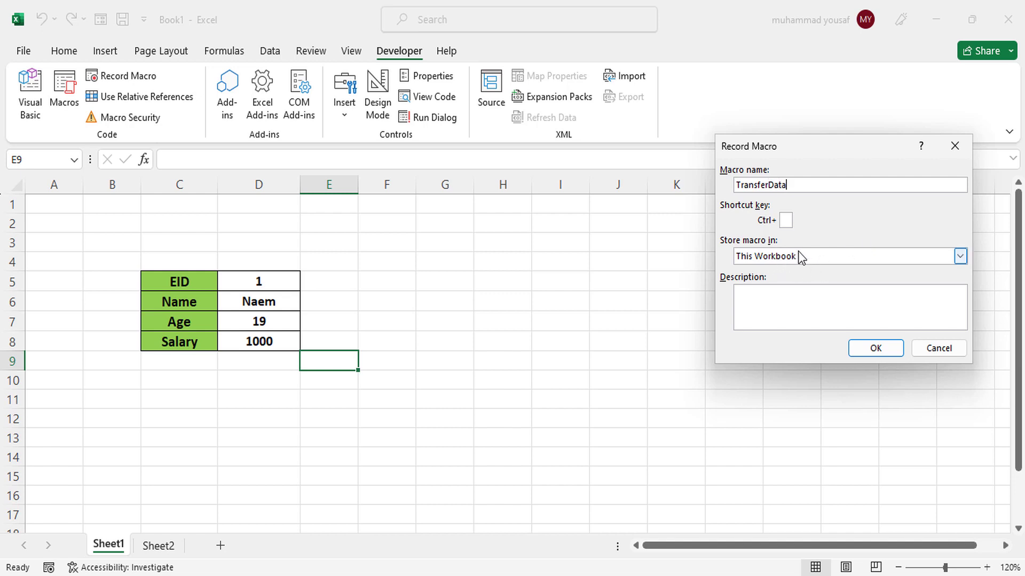
left_click(875, 348)
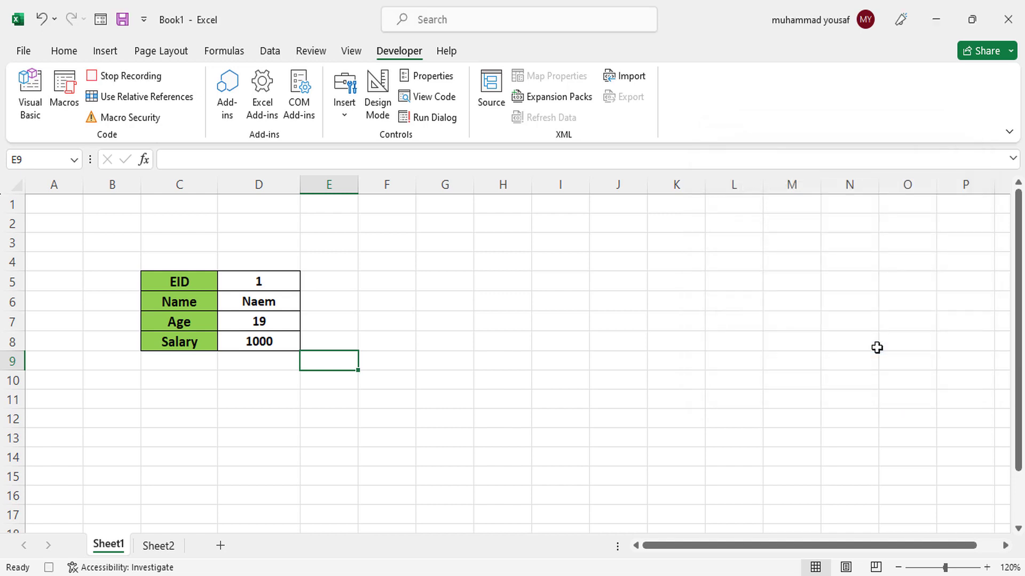
Copy the EID value from Sheet1 cell D5 and go from the ID header C4 on Sheet2 down to the last filled ID cell
left_click(284, 281)
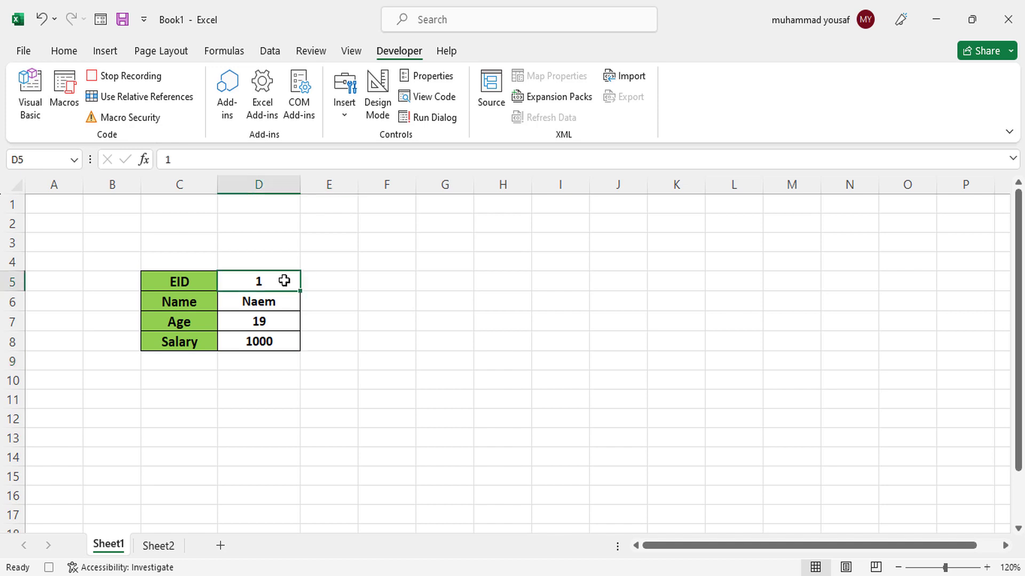
key("ctrl+c")
left_click(164, 546)
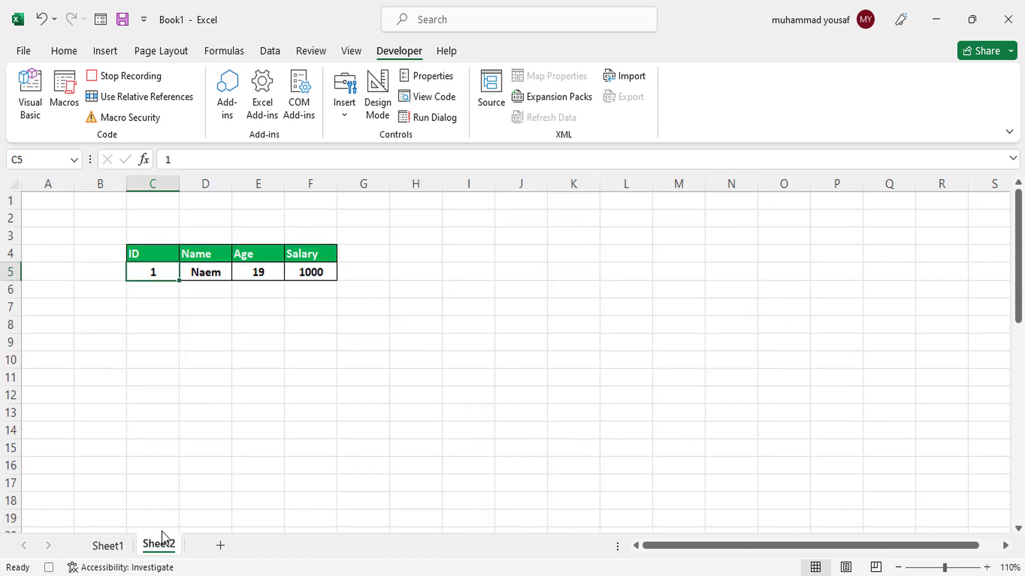
left_click(152, 256)
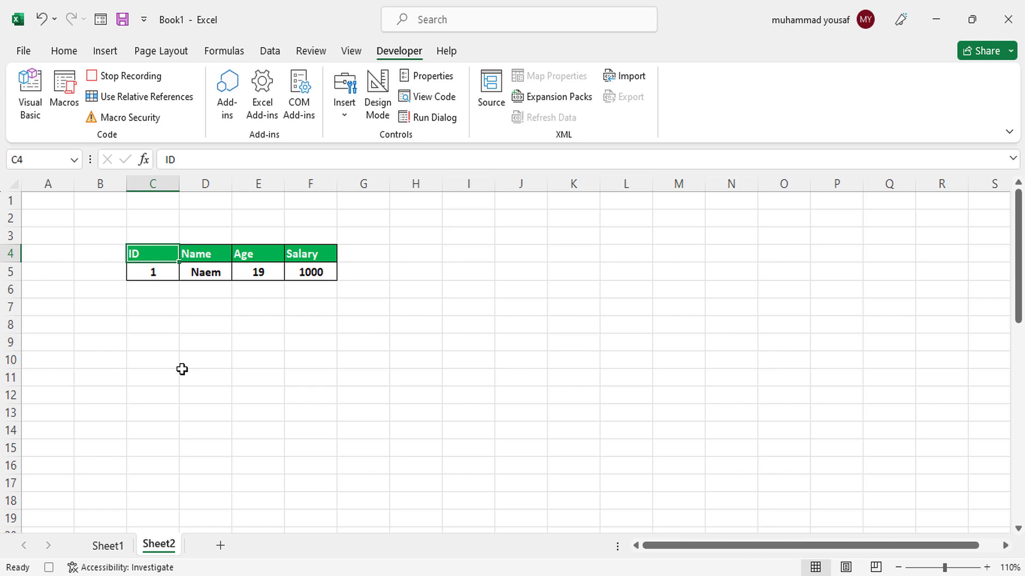
key("Down")
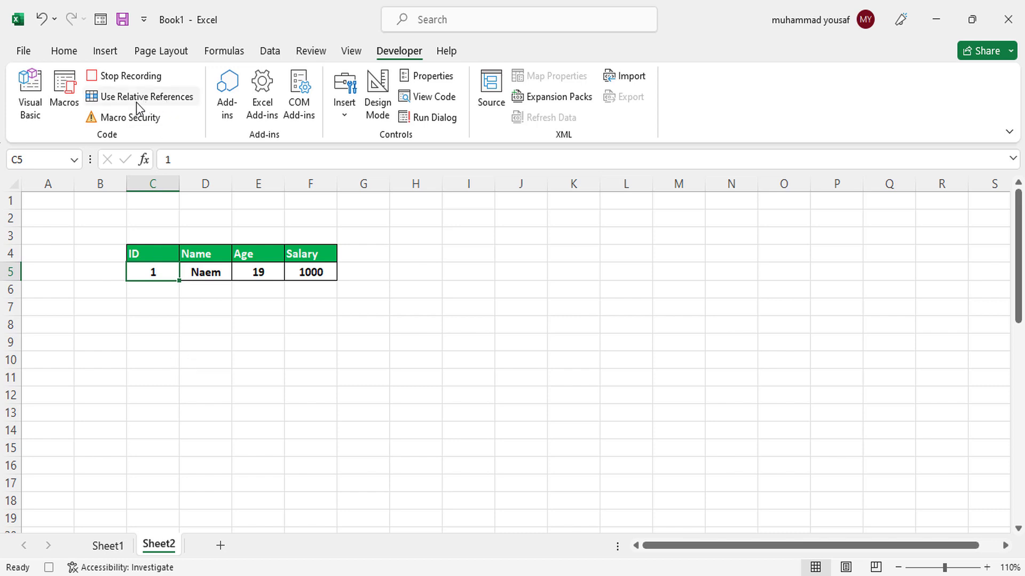
Turn on relative references, move one row down to the empty cell C6 on Sheet2 and paste the copied EID
left_click(156, 101)
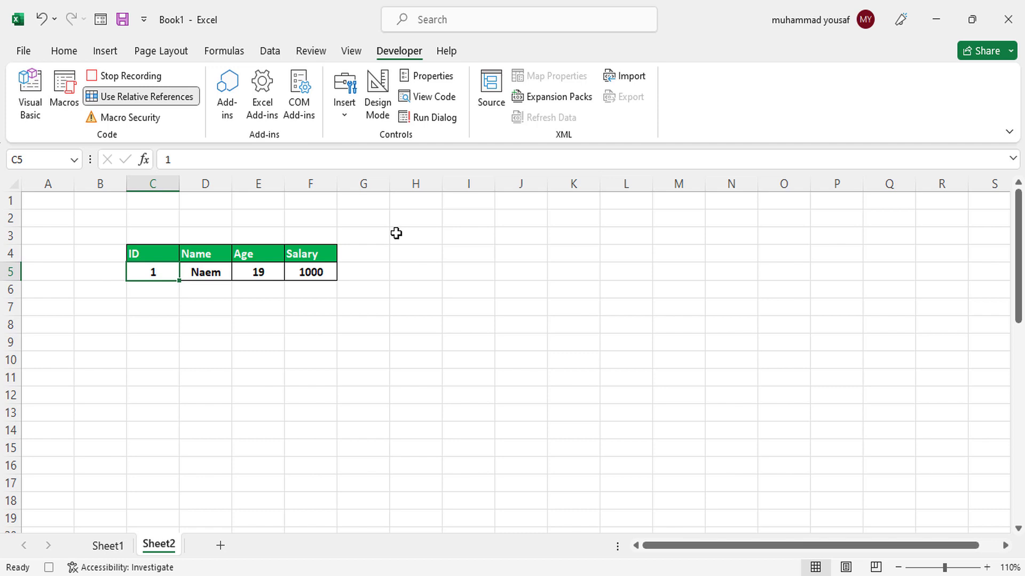
key("Down")
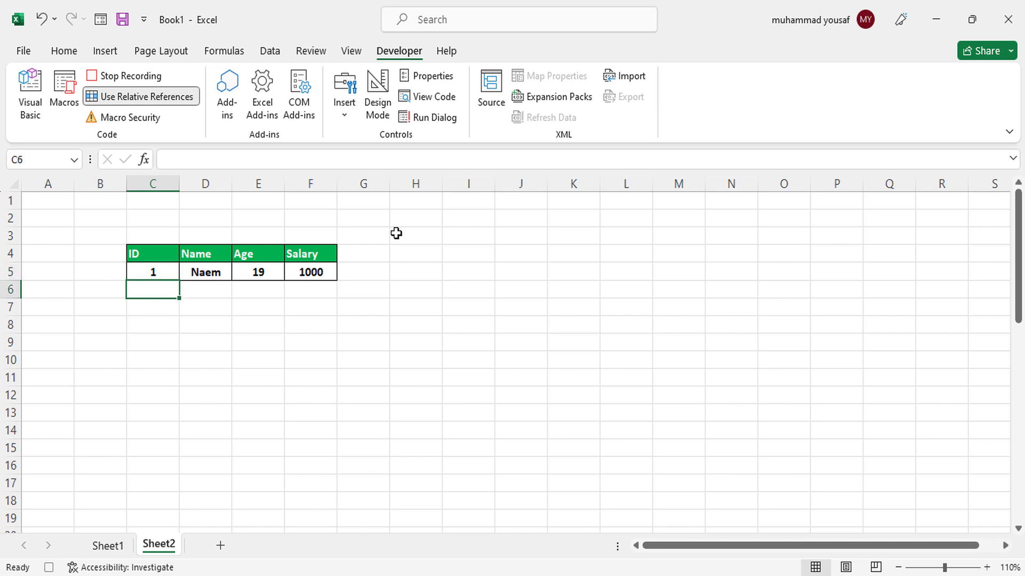
key("ctrl+v")
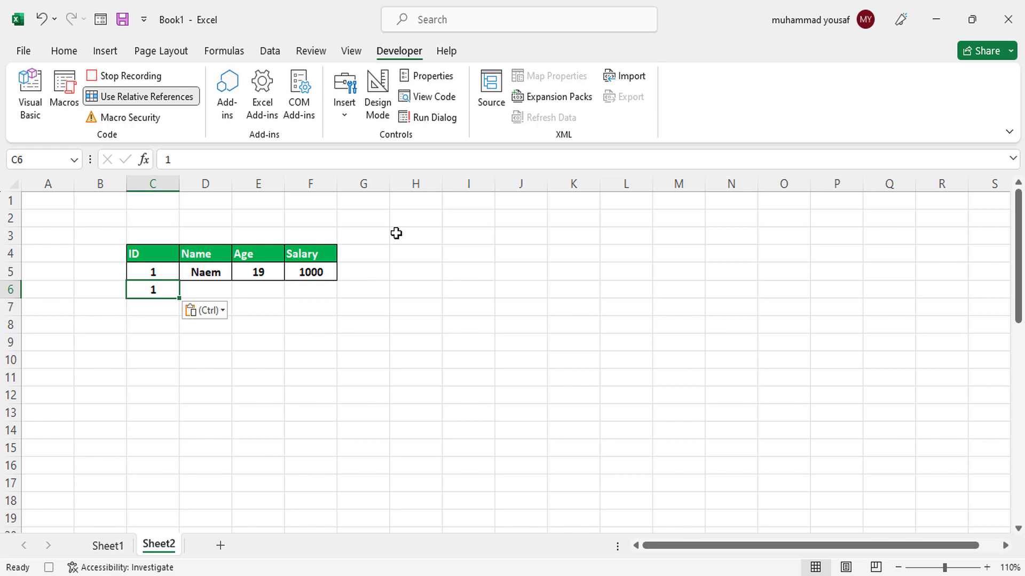
Move right to D6 on Sheet2 using relative references, turn them off, and paste there the name copied from Sheet1 cell D6
key("Right")
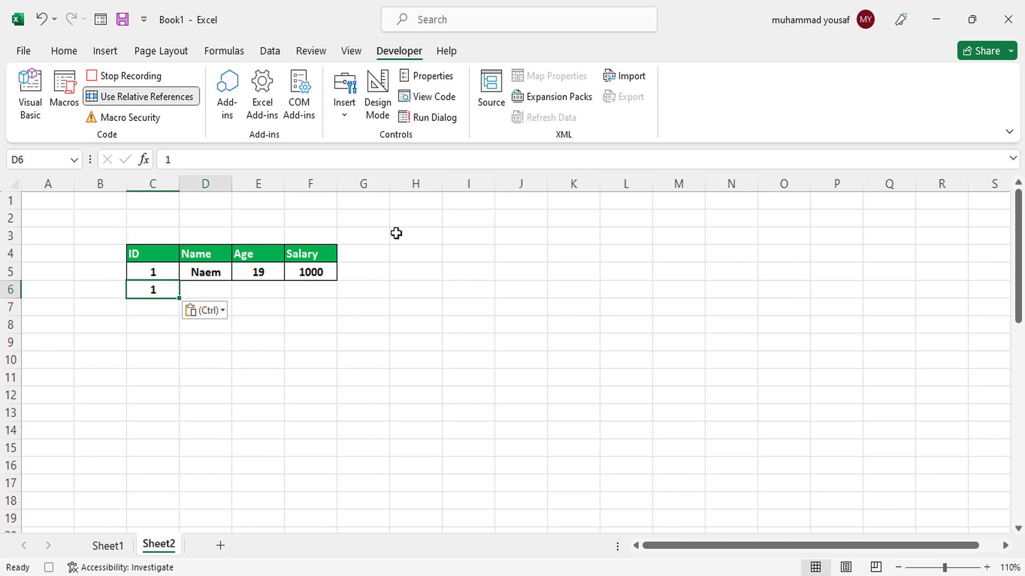
left_click(164, 100)
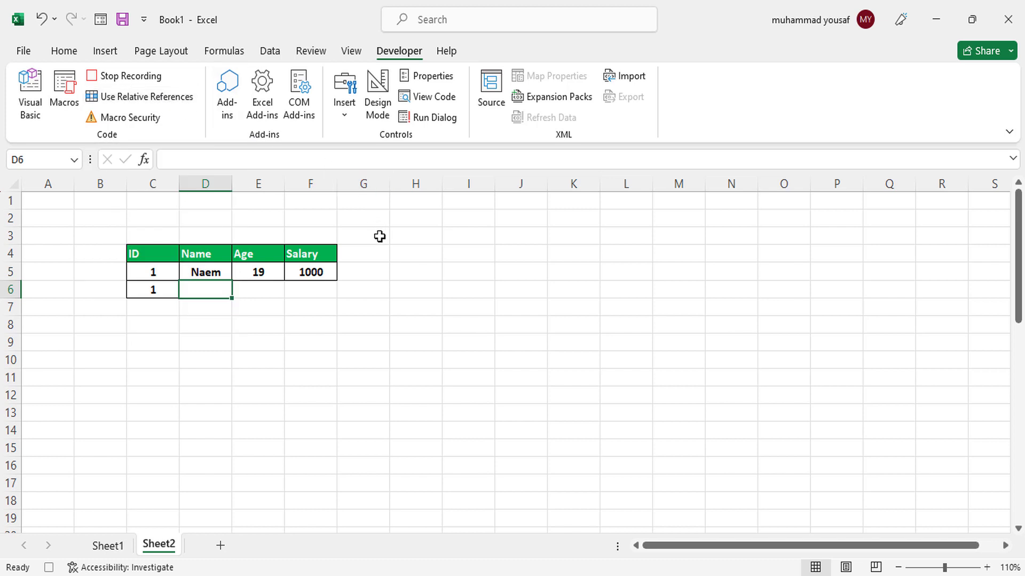
left_click(110, 546)
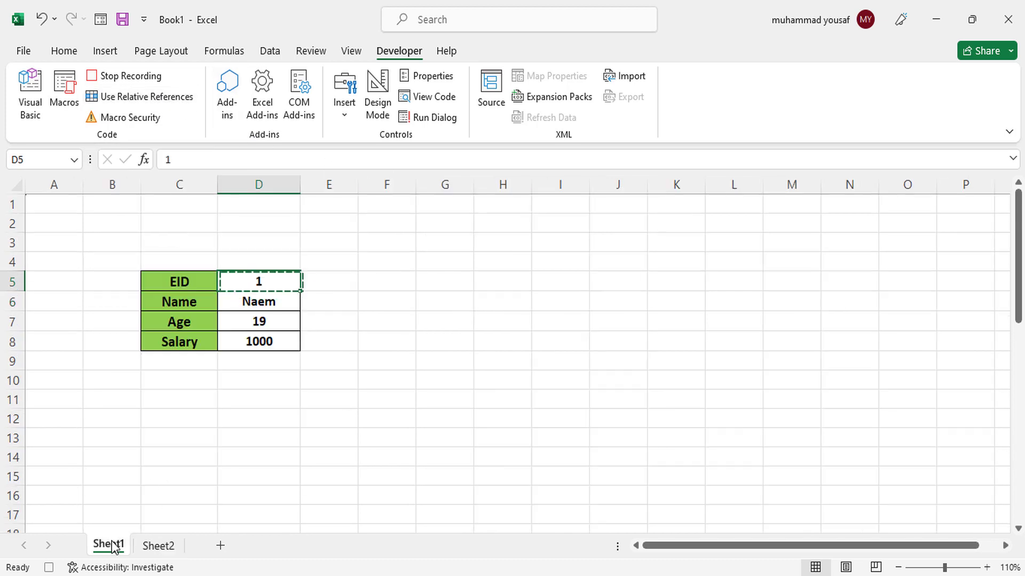
left_click(259, 309)
key("ctrl+c")
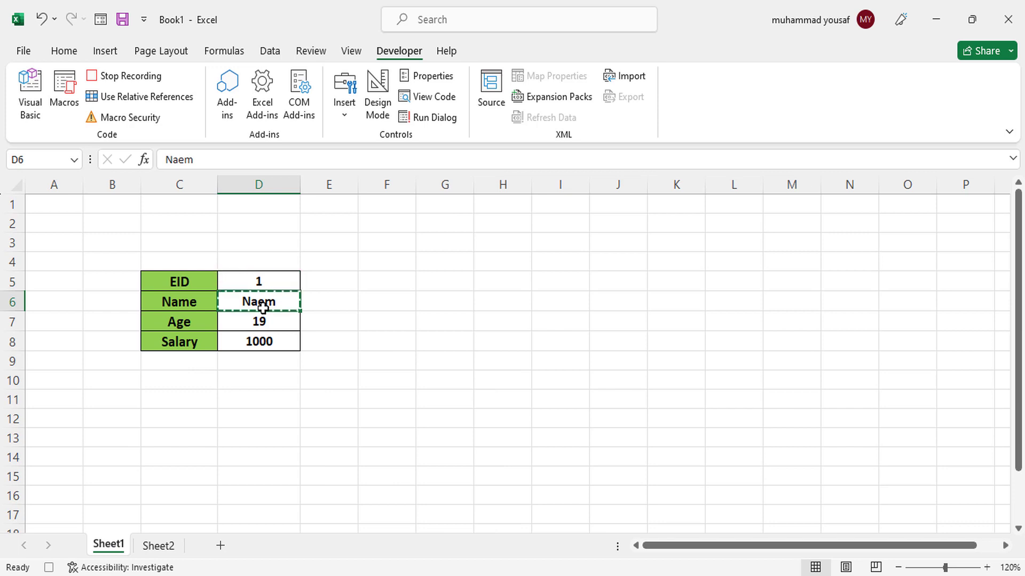
left_click(160, 546)
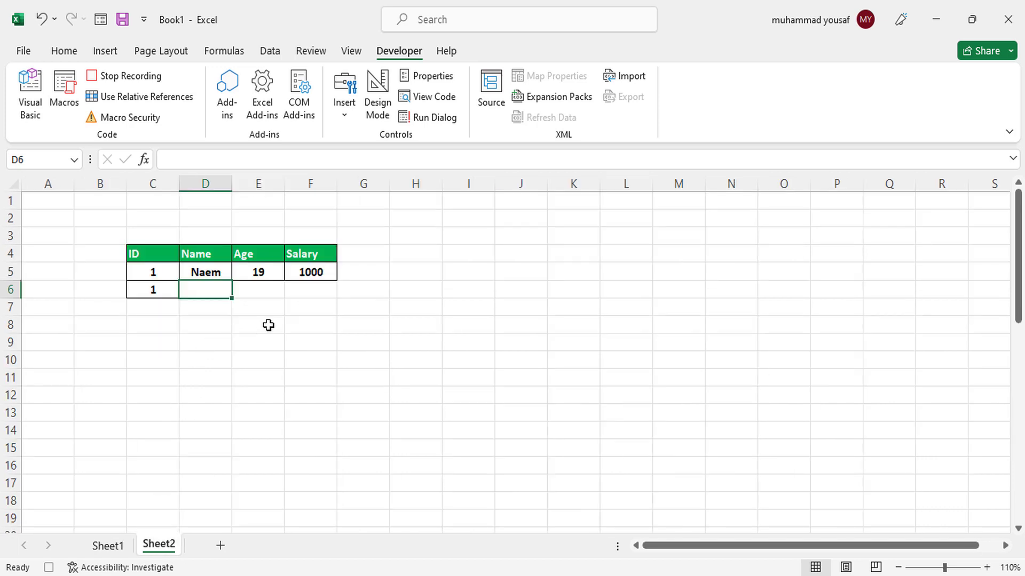
key("ctrl+v")
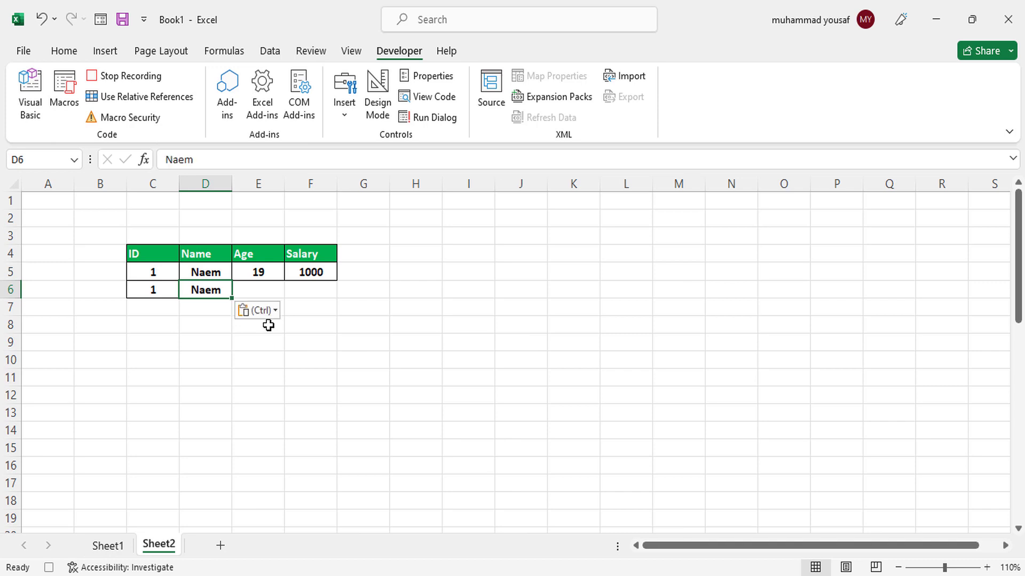
Move right to E6 on Sheet2 with relative references on, turn them off, and paste there the age copied from Sheet1 cell D7
left_click(157, 98)
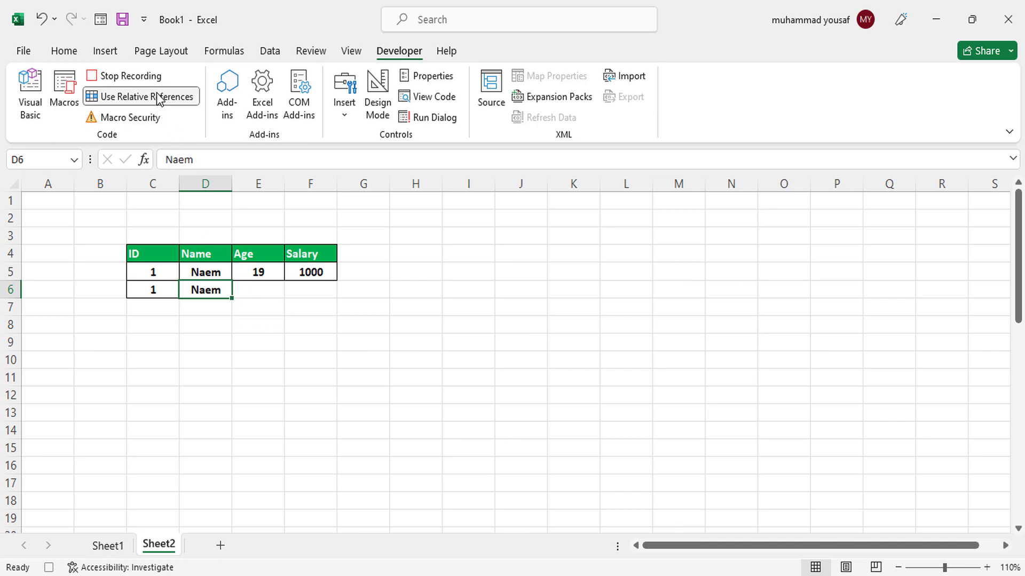
key("Right")
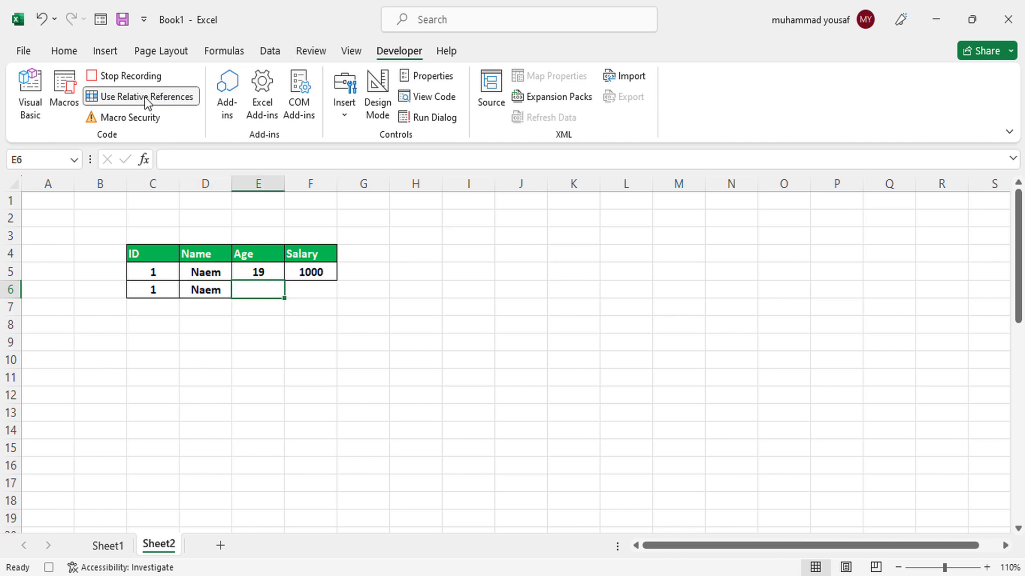
left_click(144, 97)
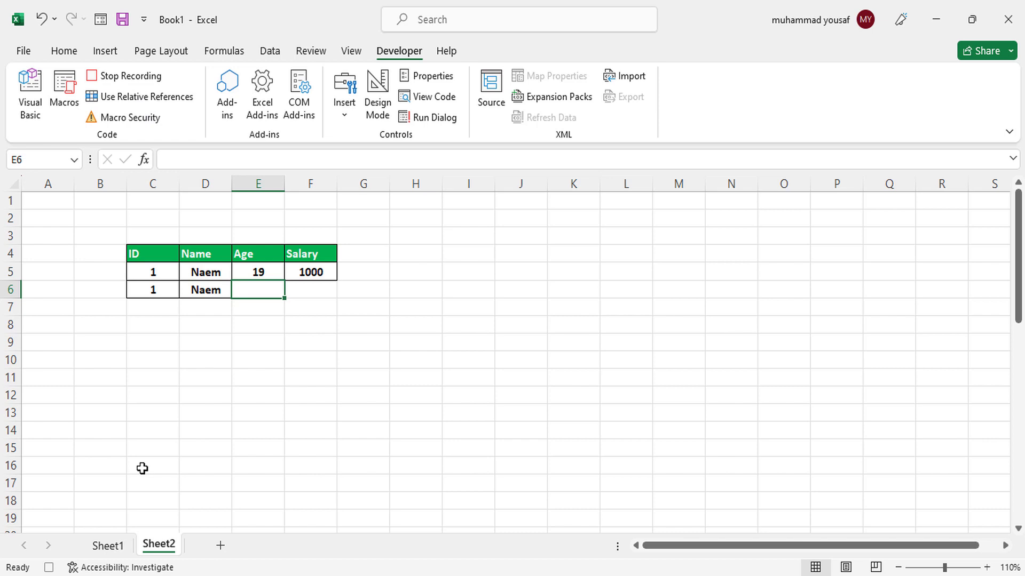
left_click(109, 547)
left_click(263, 323)
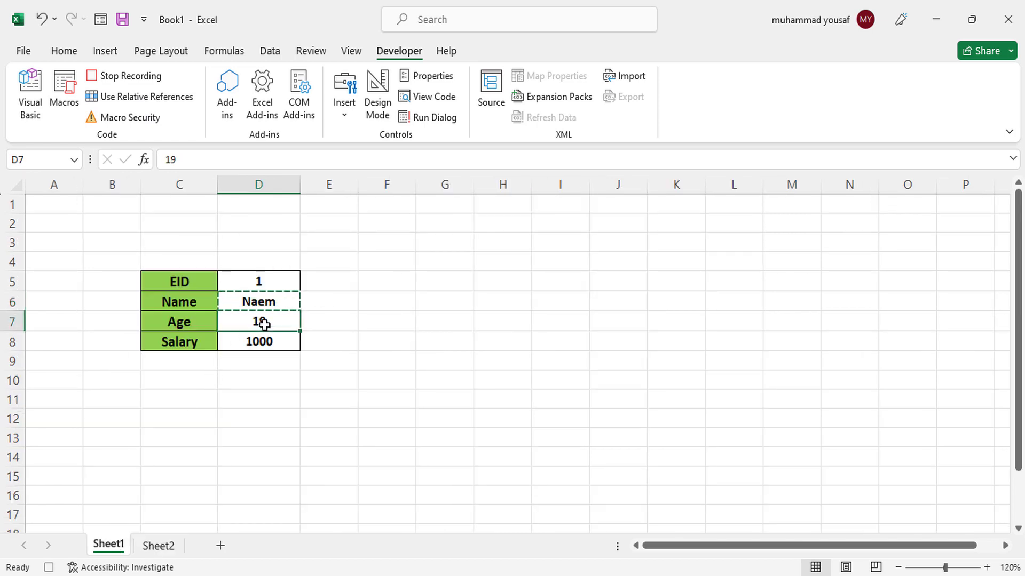
key("ctrl+c")
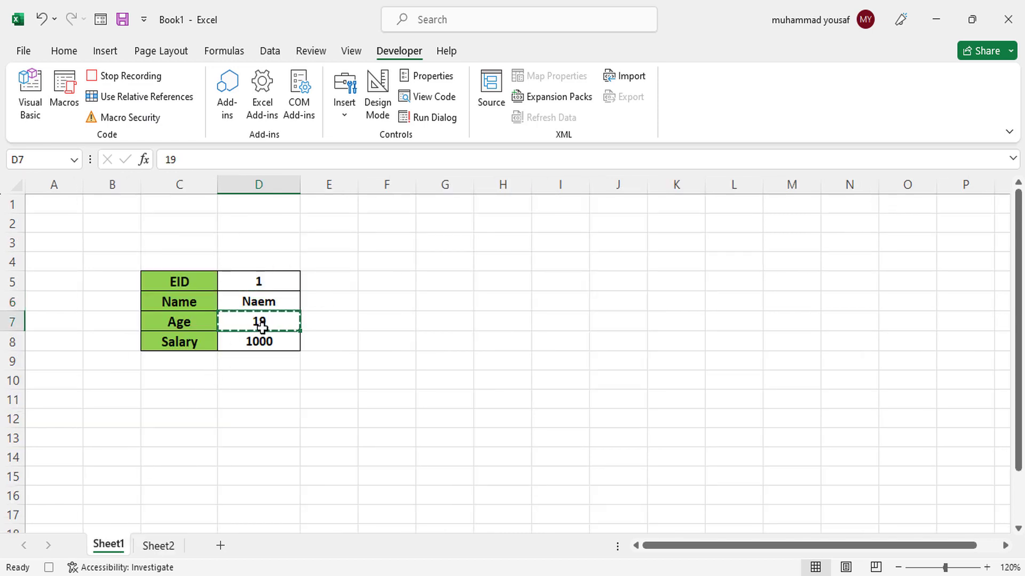
left_click(156, 545)
key("ctrl+v")
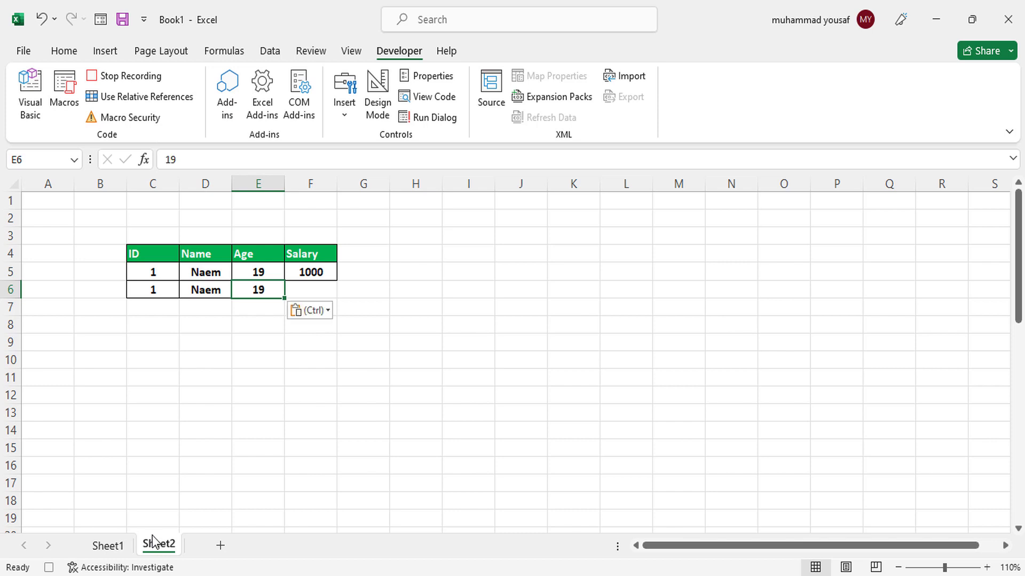
Paste the salary copied from Sheet1 cell D8 into F6 on Sheet2, using relative references only for the moves right to F6 and G6
left_click(176, 104)
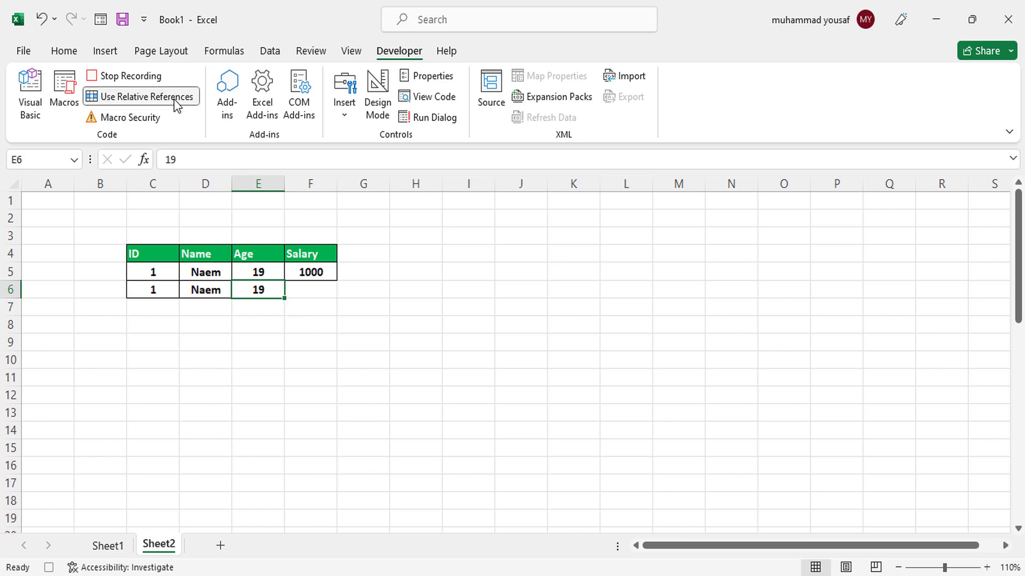
key("Right")
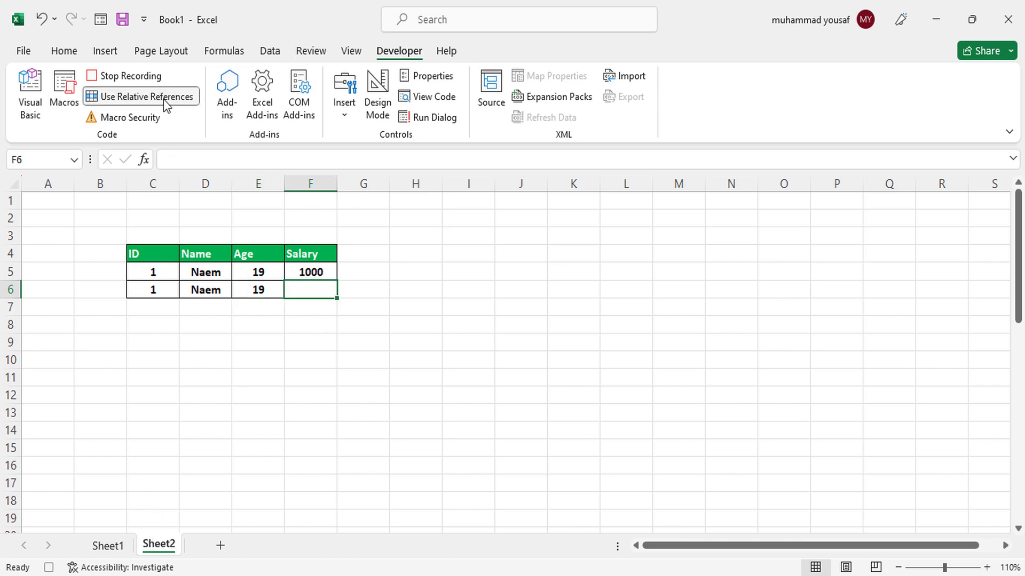
left_click(107, 545)
left_click(267, 334)
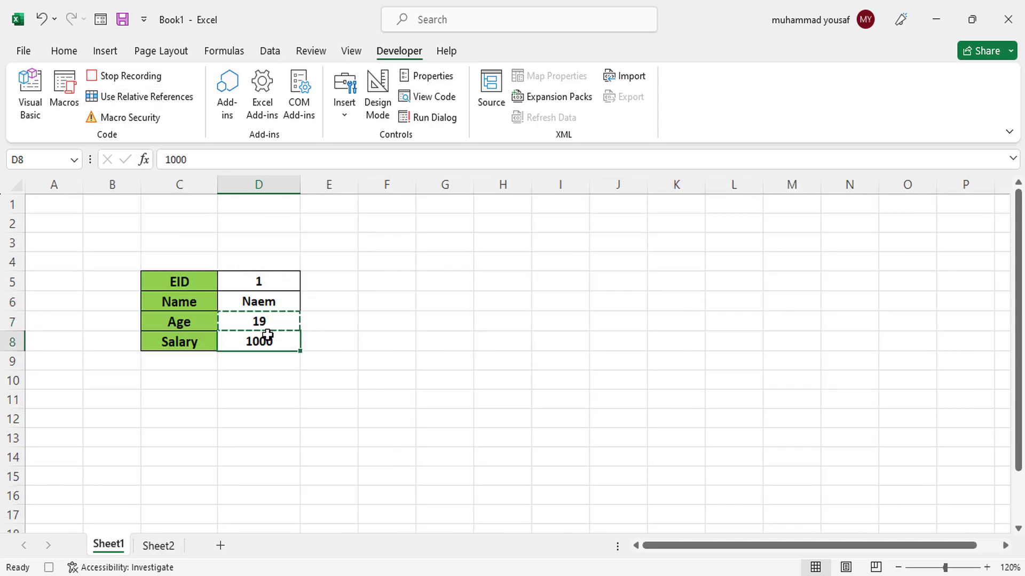
key("ctrl+c")
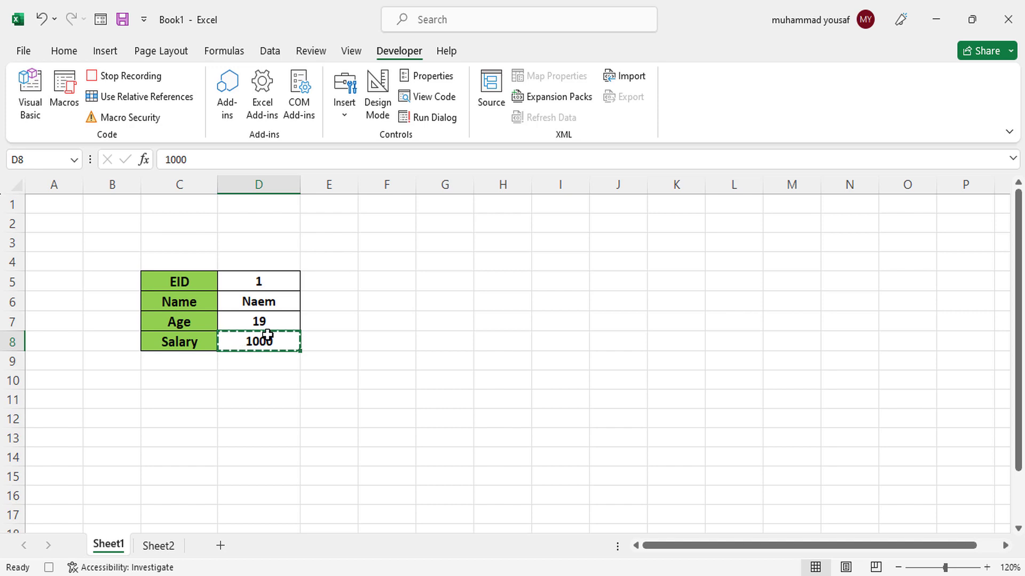
left_click(166, 547)
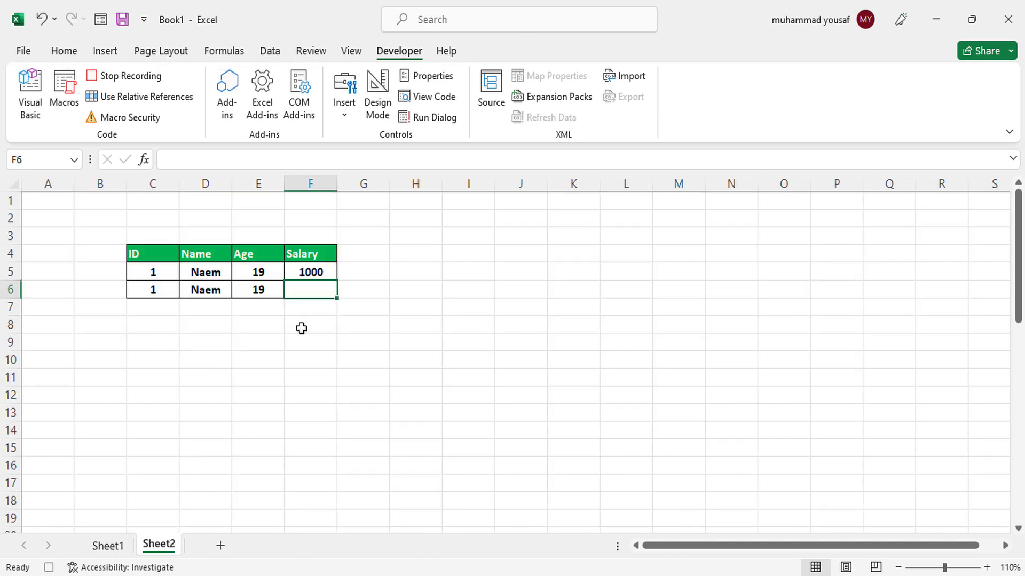
key("ctrl+v")
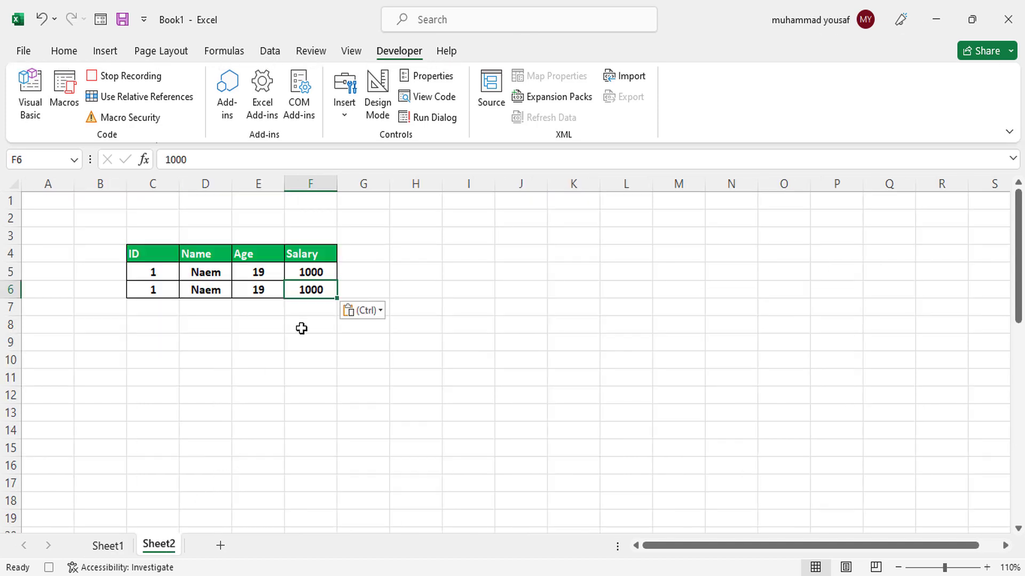
left_click(171, 96)
key("Right")
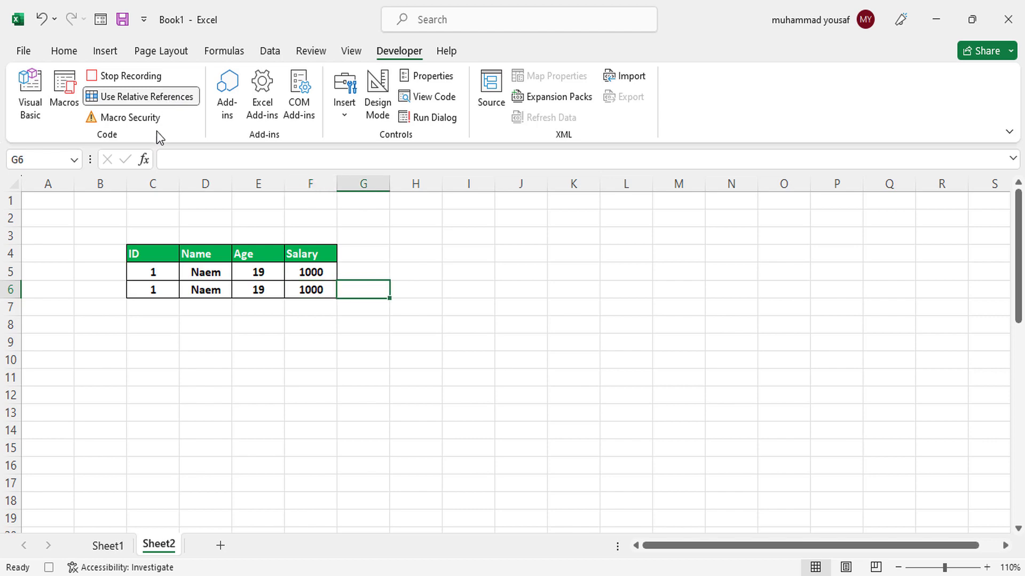
Clear the form entries in D5:D8 on Sheet1, select D5 and stop recording the macro
left_click(104, 545)
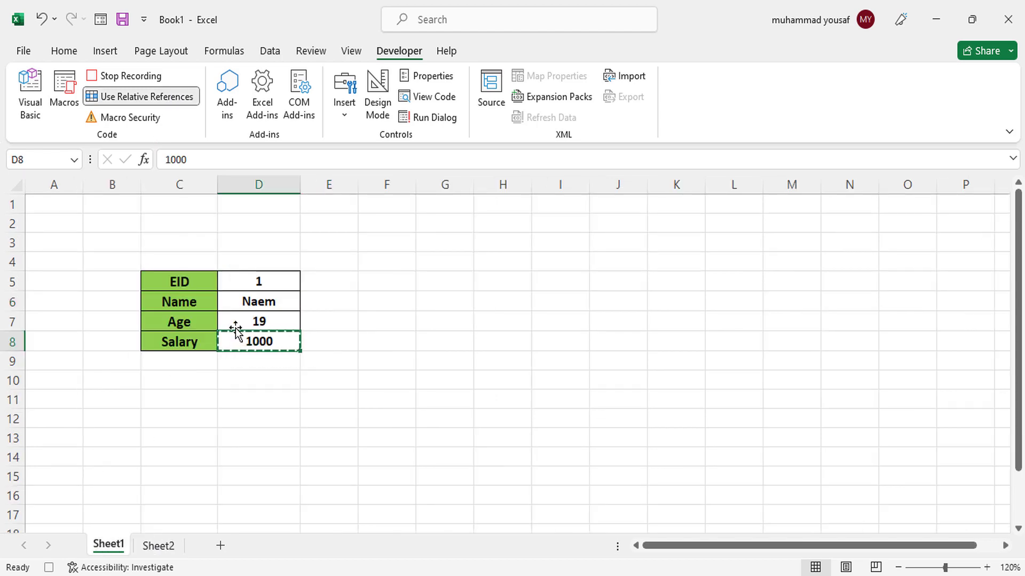
left_click_drag(261, 282, 259, 336)
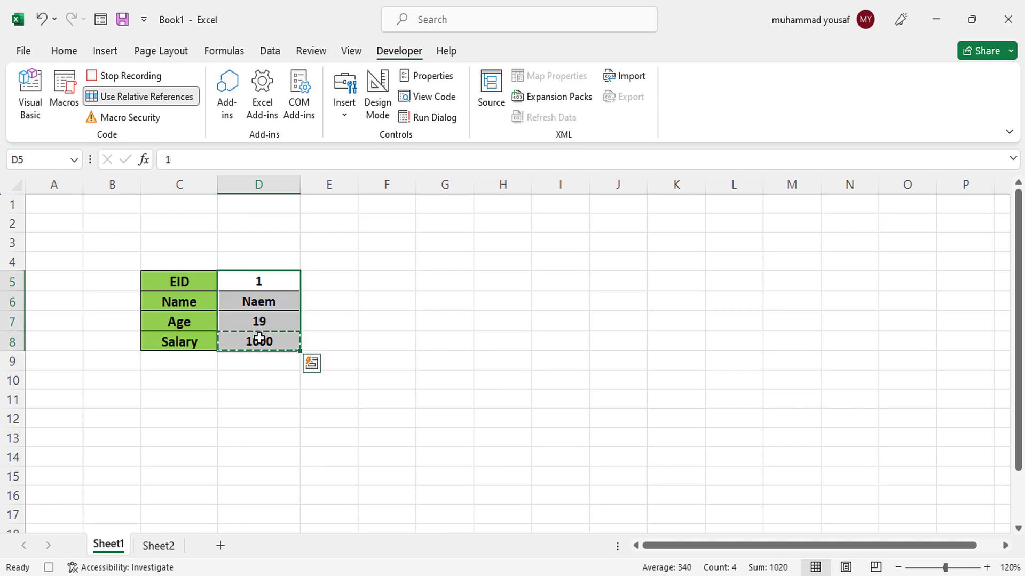
key("Delete")
left_click(259, 281)
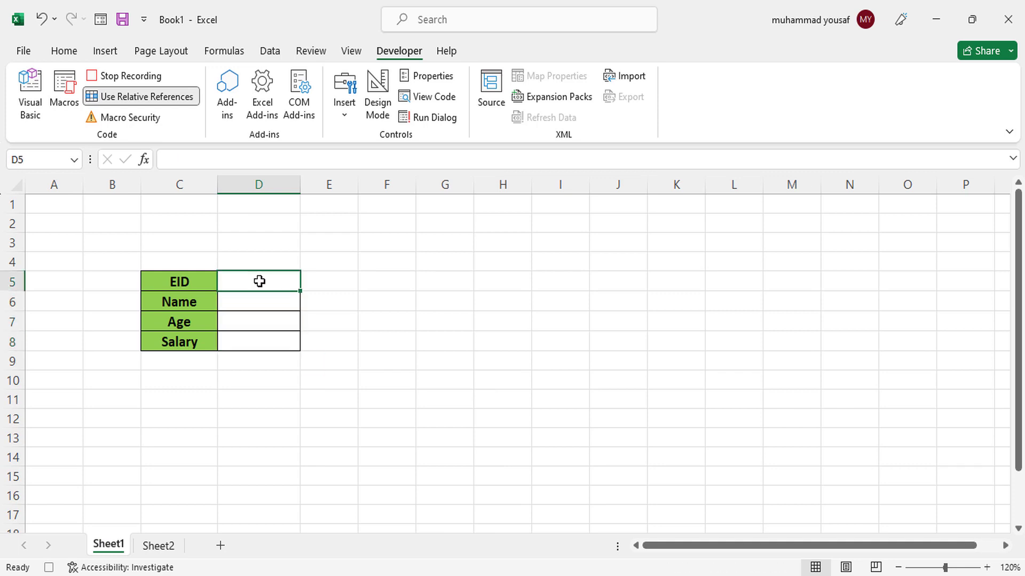
left_click(147, 79)
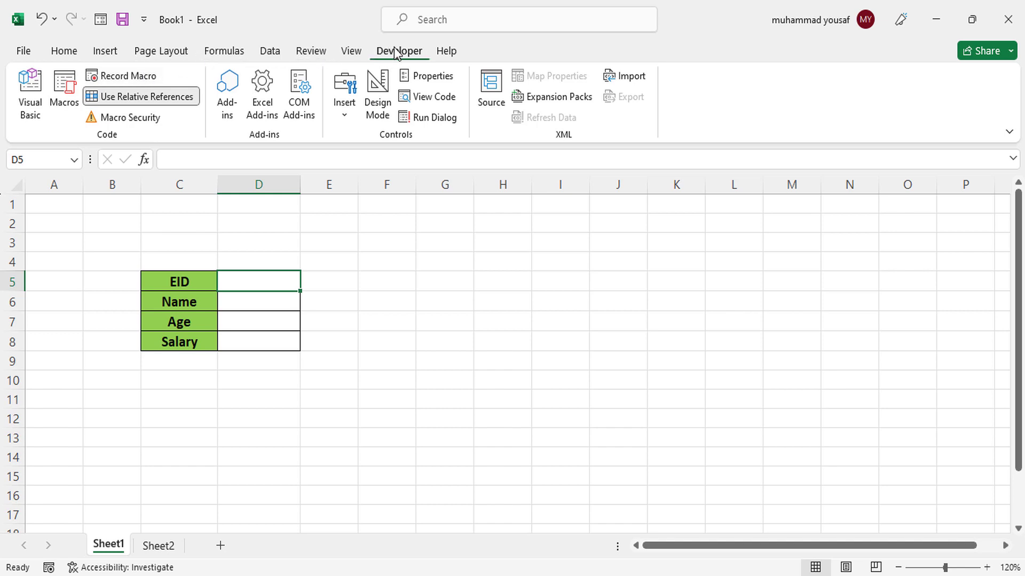
Insert a Form Control button below the Salary row on Sheet1 and assign the TransferData macro to it
left_click(346, 119)
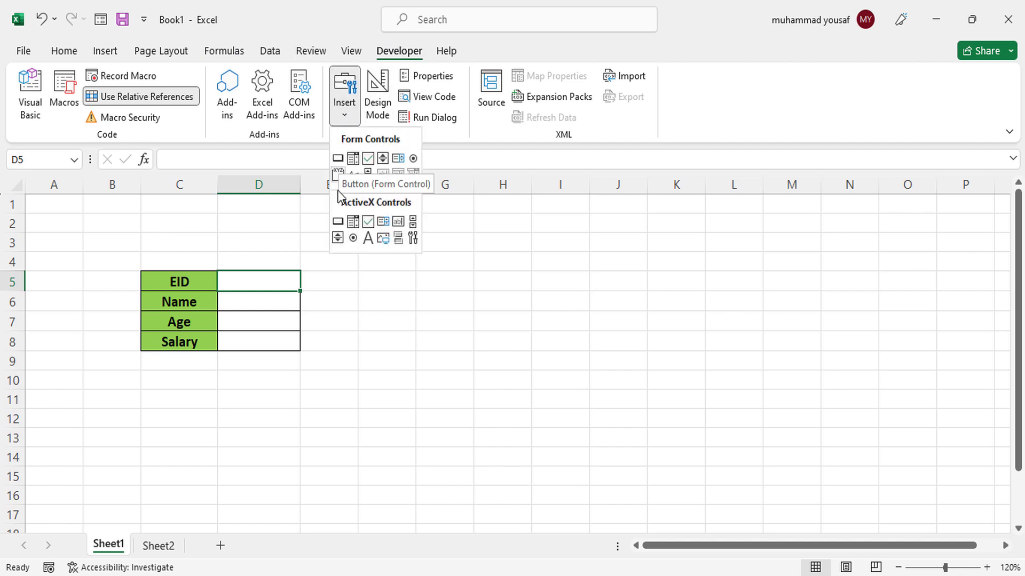
left_click(337, 159)
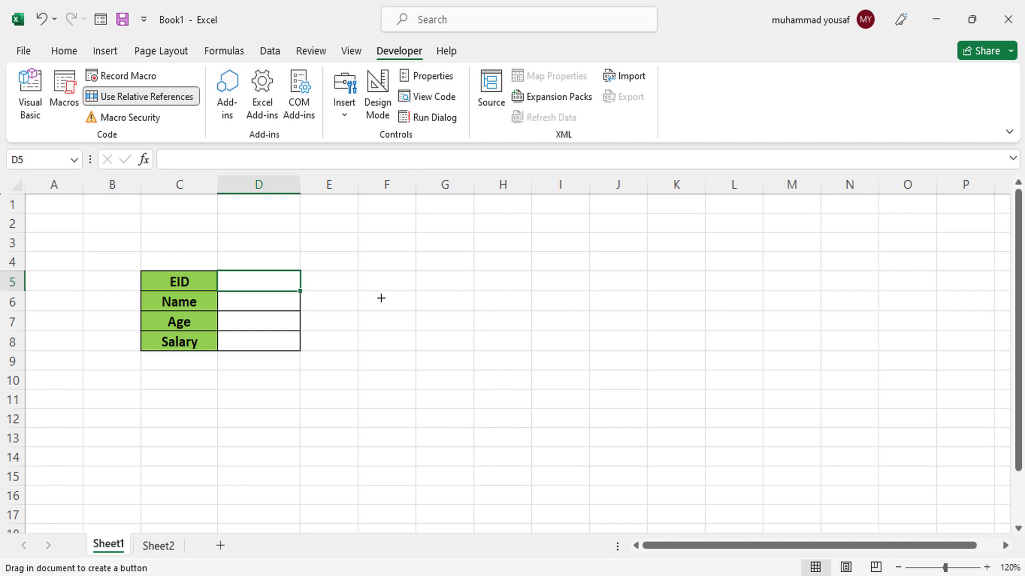
left_click(220, 379)
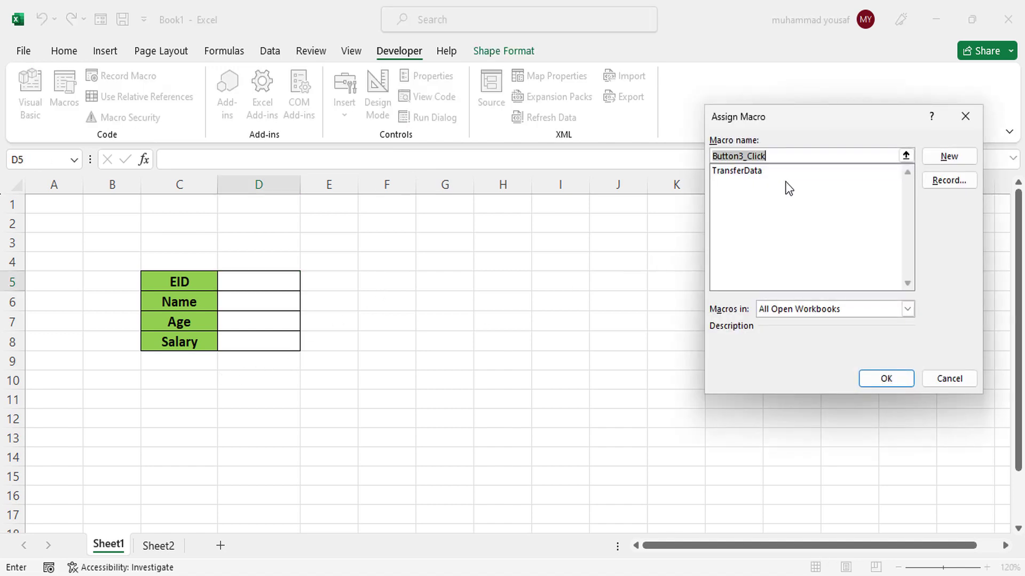
left_click(743, 172)
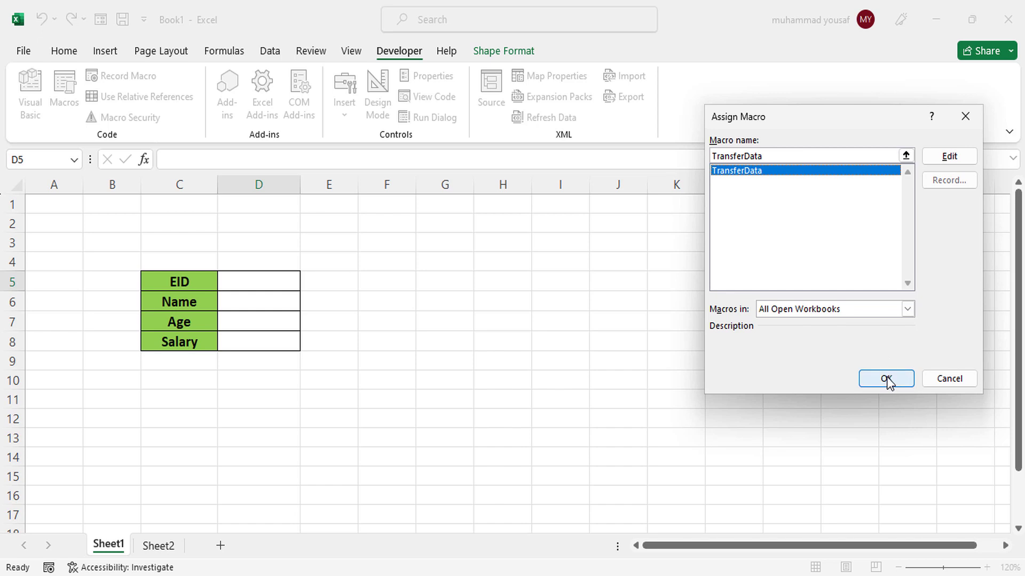
left_click(885, 379)
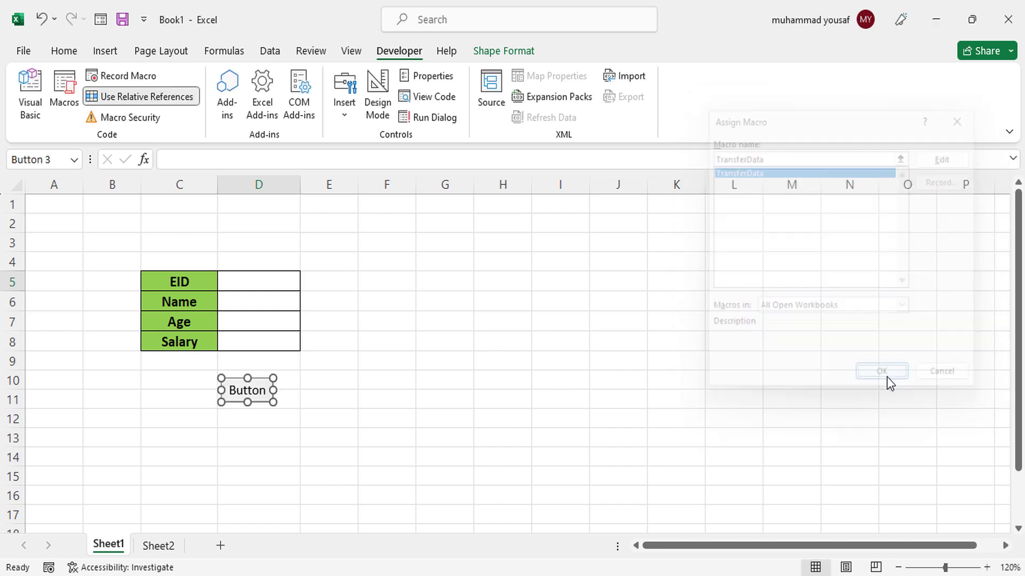
Change the new button's label to Transfer Data and enlarge the button to fit the text
left_click(253, 390)
key("Delete")
key("Delete")
key("Delete")
key("Delete")
key("Delete")
key("Delete")
key("Delete")
key("Delete")
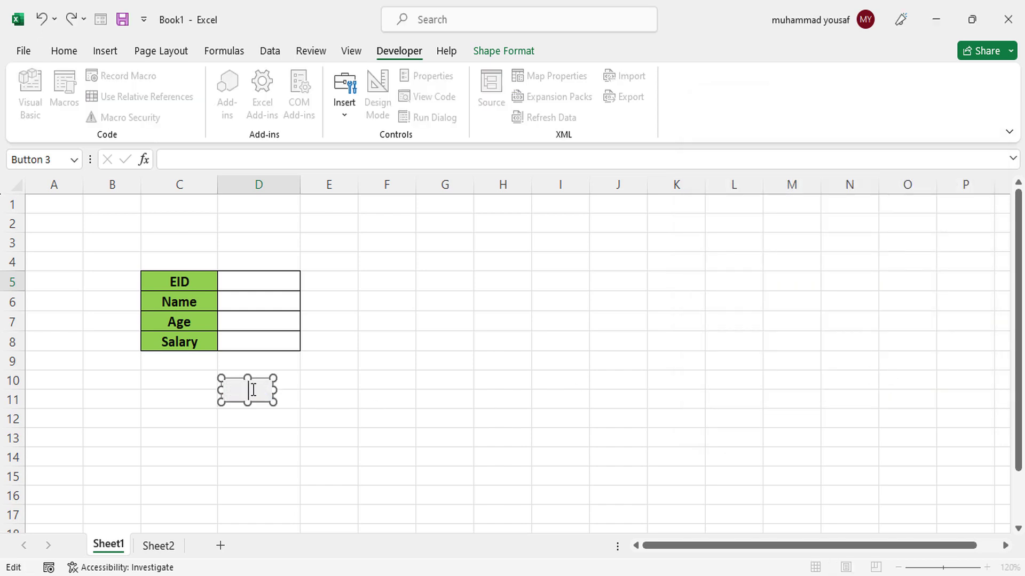
type("Transfer D")
type("ata")
mouse_move(275, 391)
left_mouse_down()
mouse_move(307, 391)
mouse_move(264, 407)
left_mouse_up()
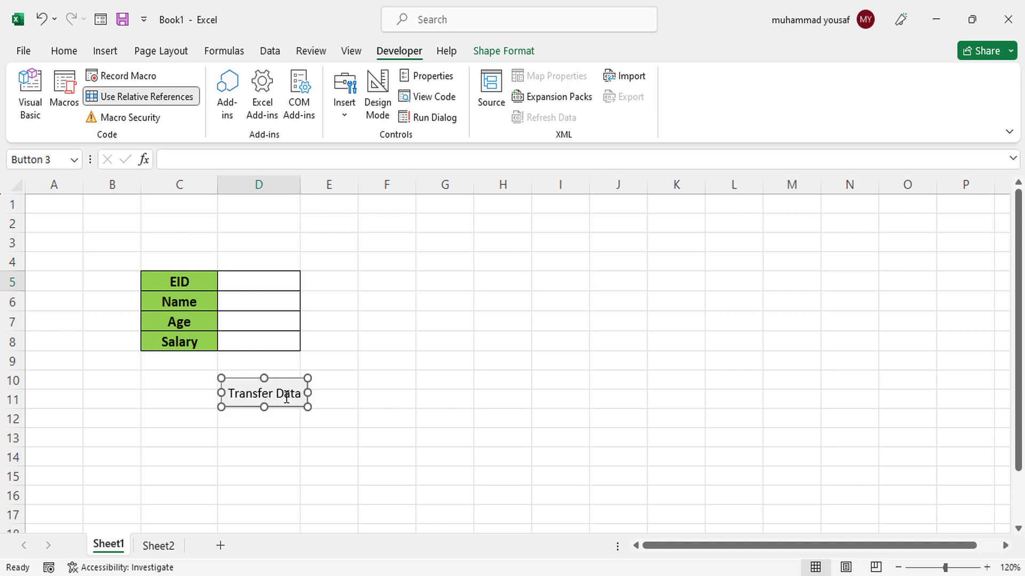
left_click(281, 419)
left_click(279, 406)
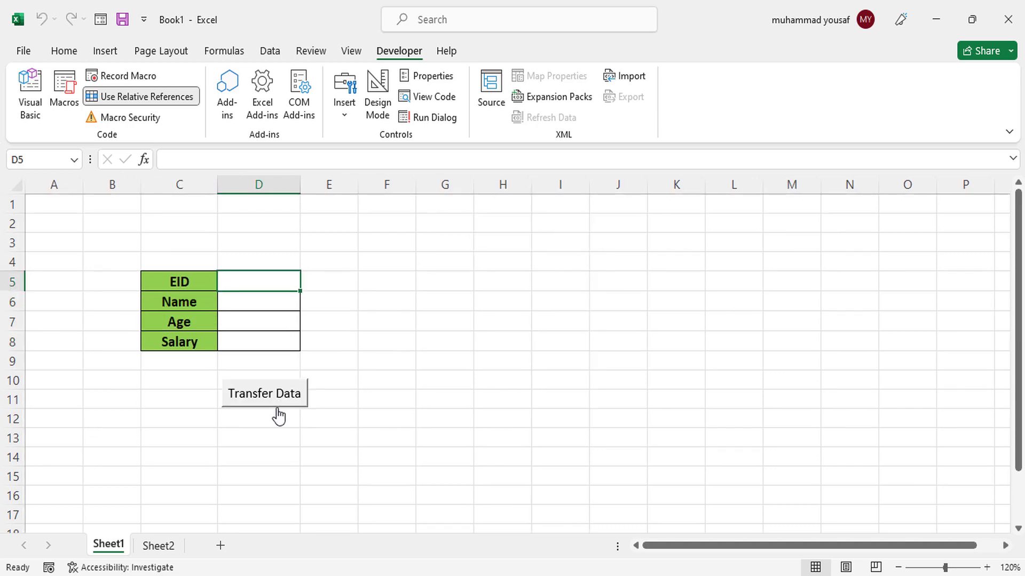
right_click(278, 402)
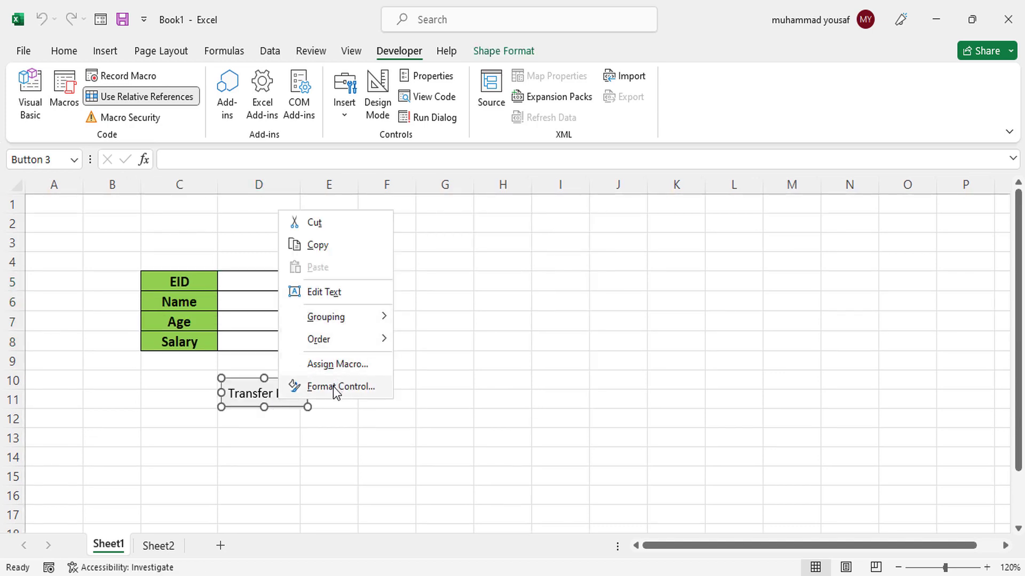
left_click(337, 387)
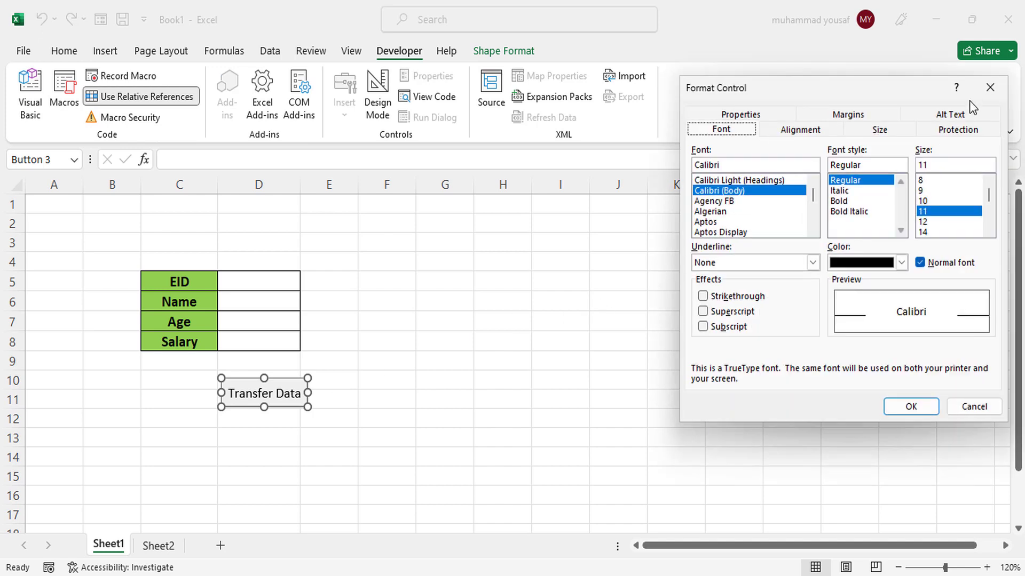
left_click(989, 88)
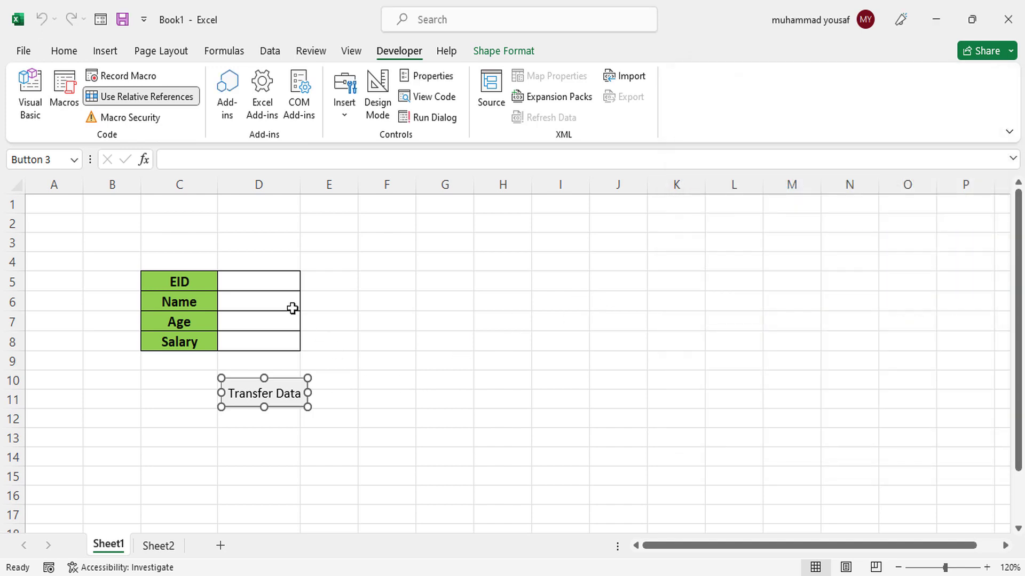
left_click(275, 285)
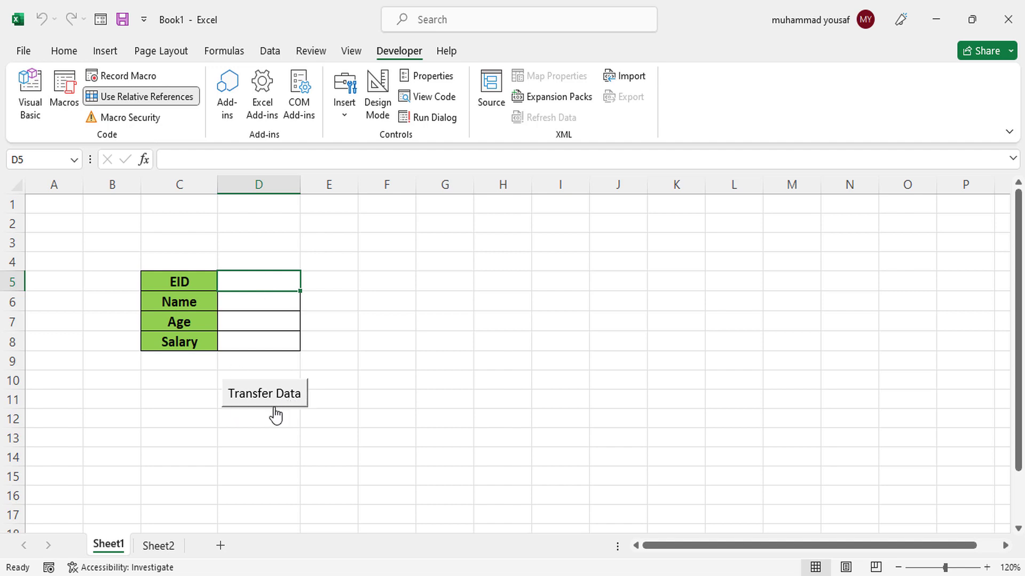
Enter the employee's EID and name, age 30 and salary 2000 in the Sheet1 form, and transfer the record to the Sheet2 table
left_click(159, 547)
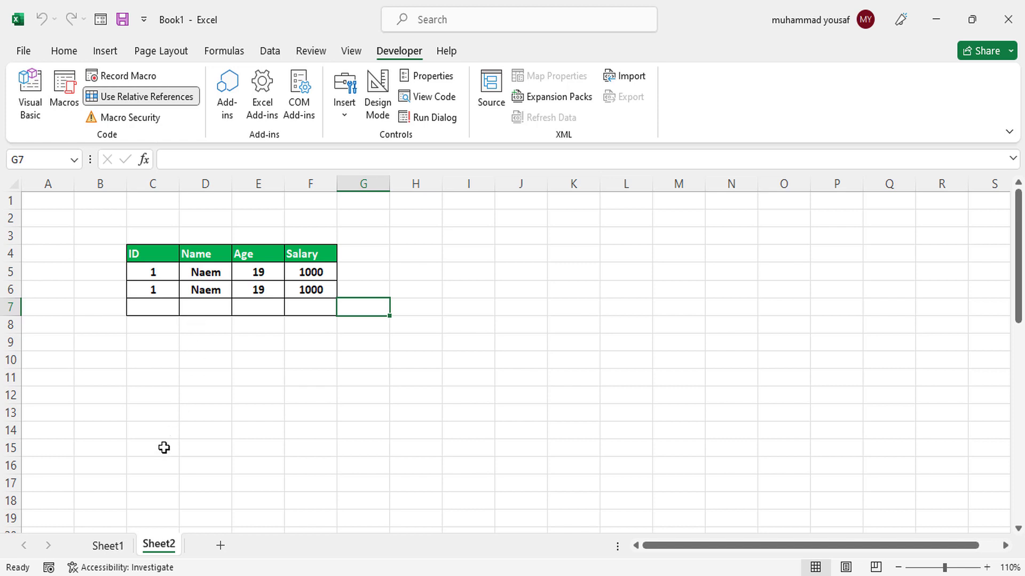
left_click(117, 547)
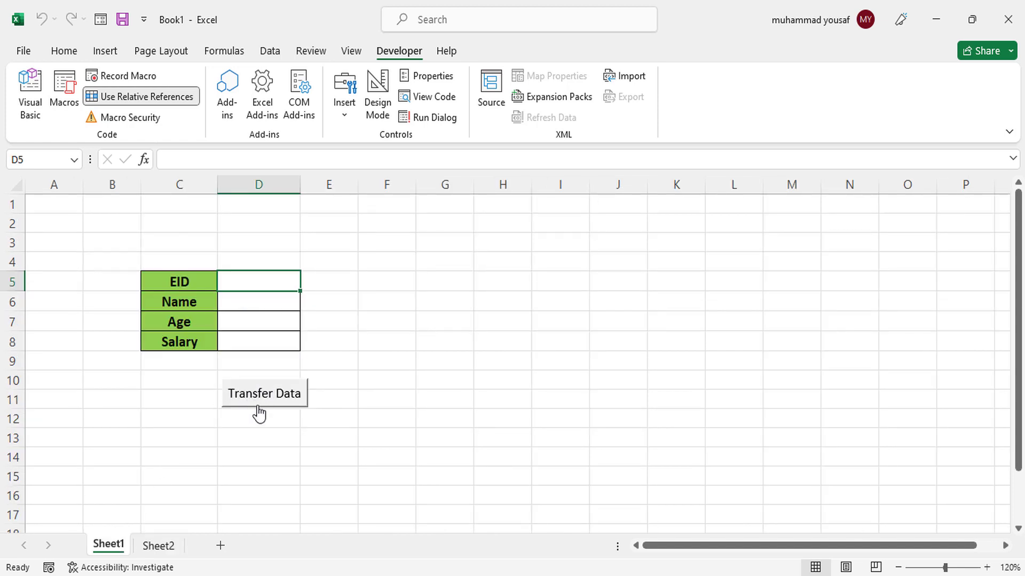
type("3")
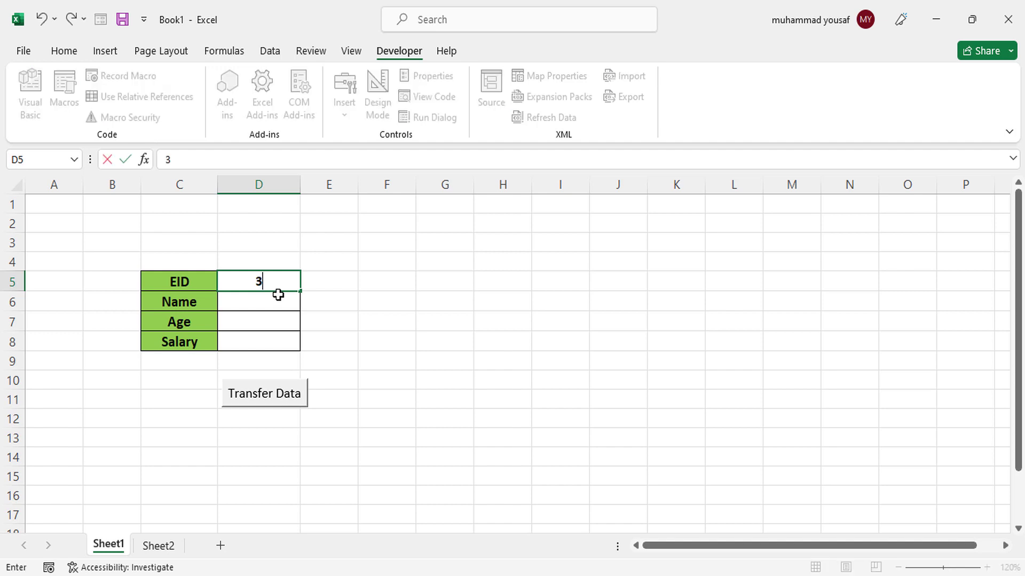
key("Return")
type("Yousaf")
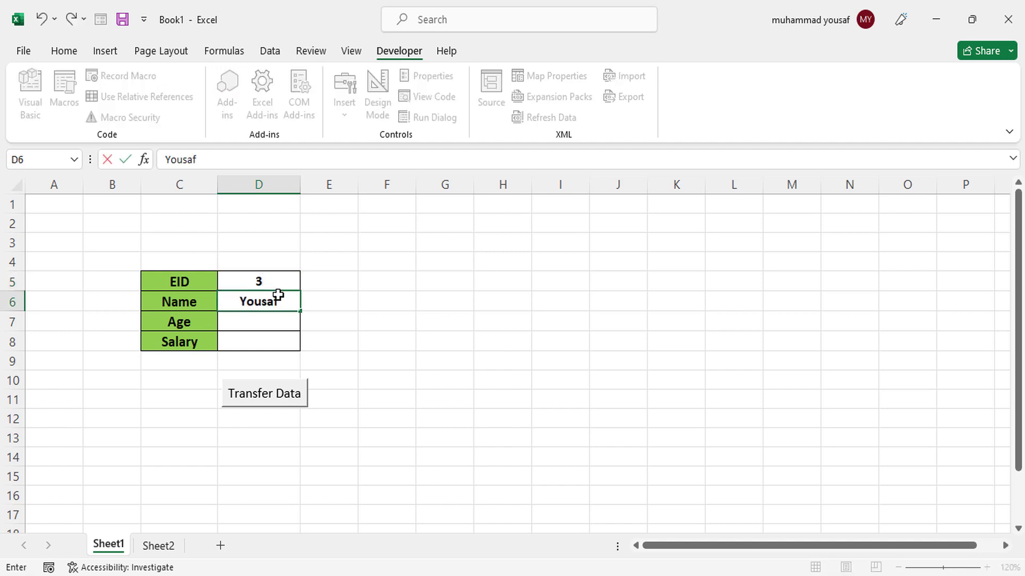
key("Return")
type("30")
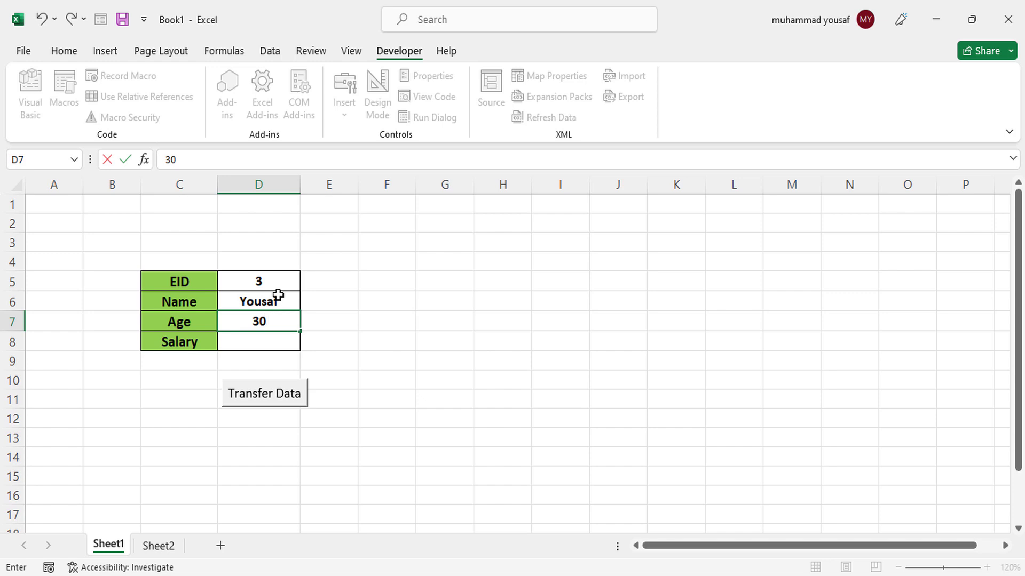
key("Return")
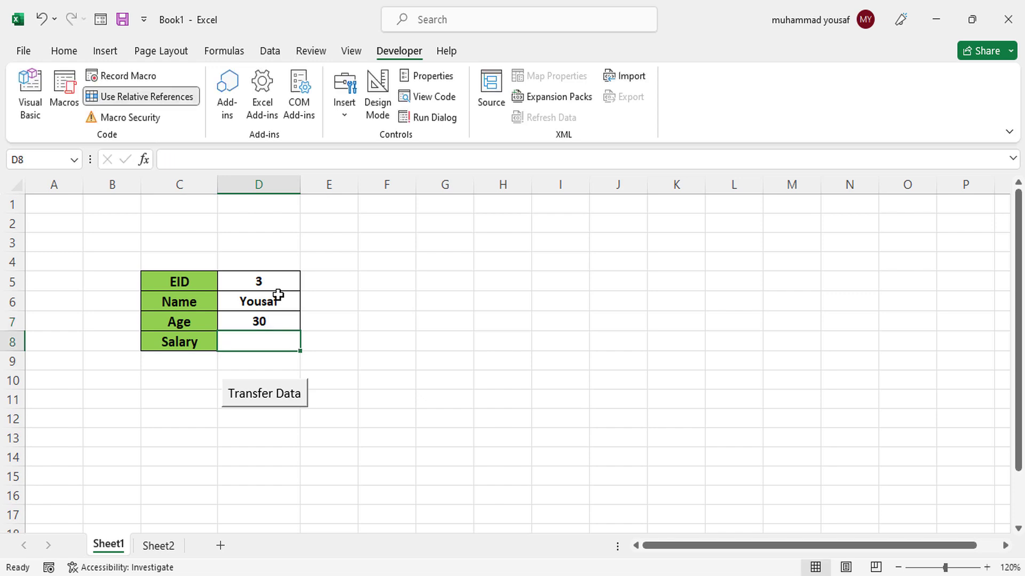
type("2000")
left_click(276, 396)
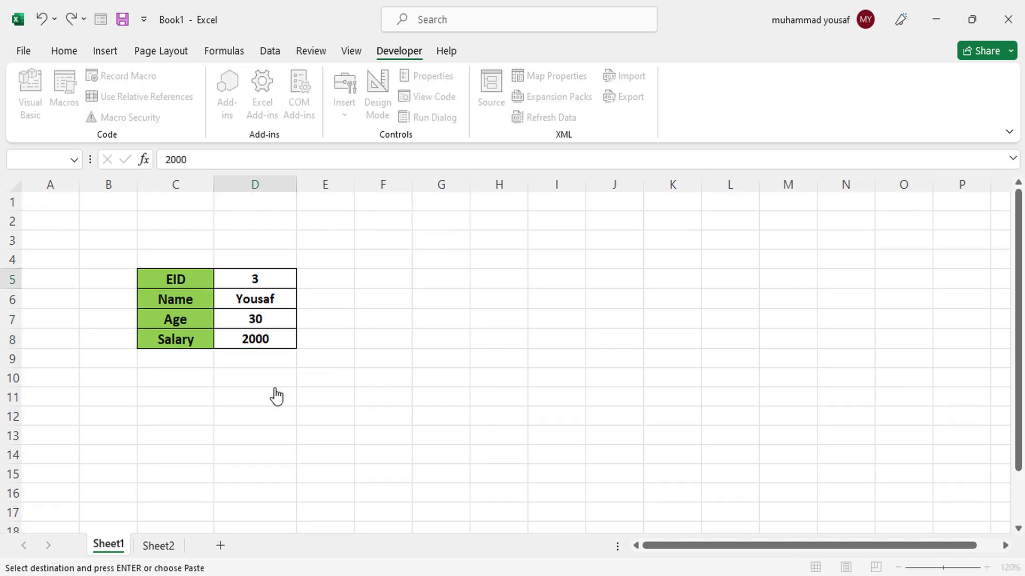
left_click(156, 545)
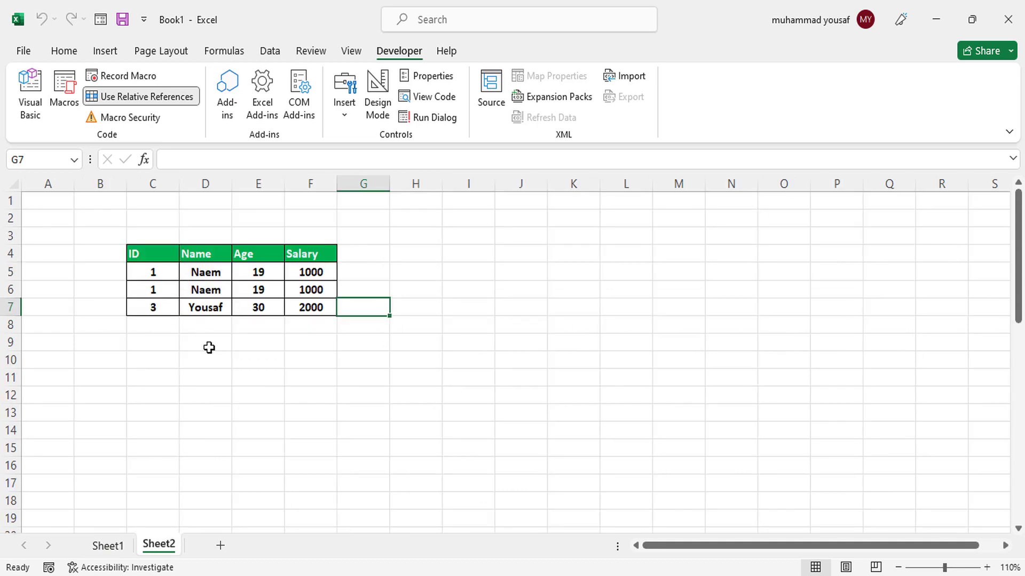
Fill in the Sheet1 form with another employee's EID and name, age 19 and salary 2000
left_click(119, 552)
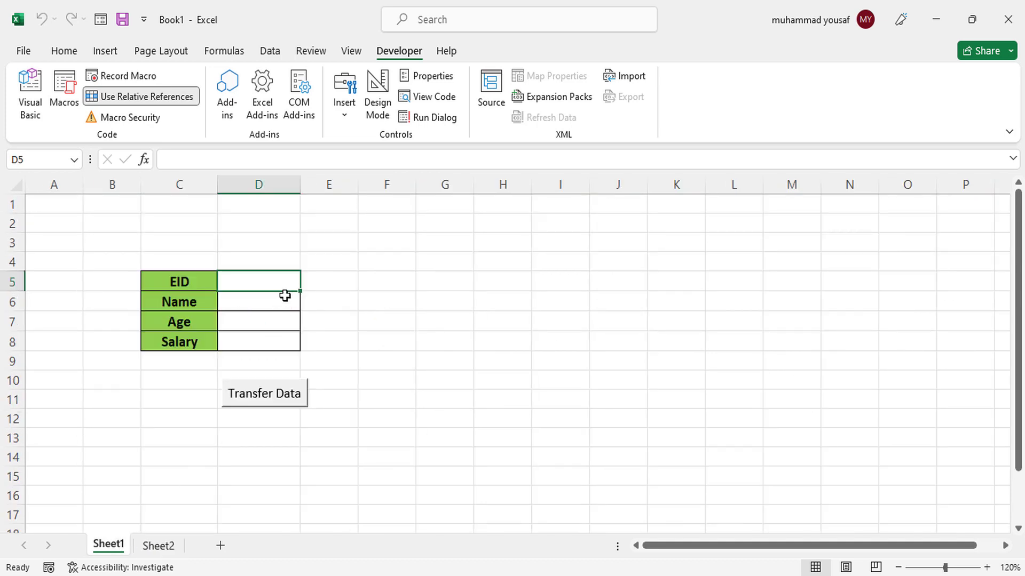
type("4")
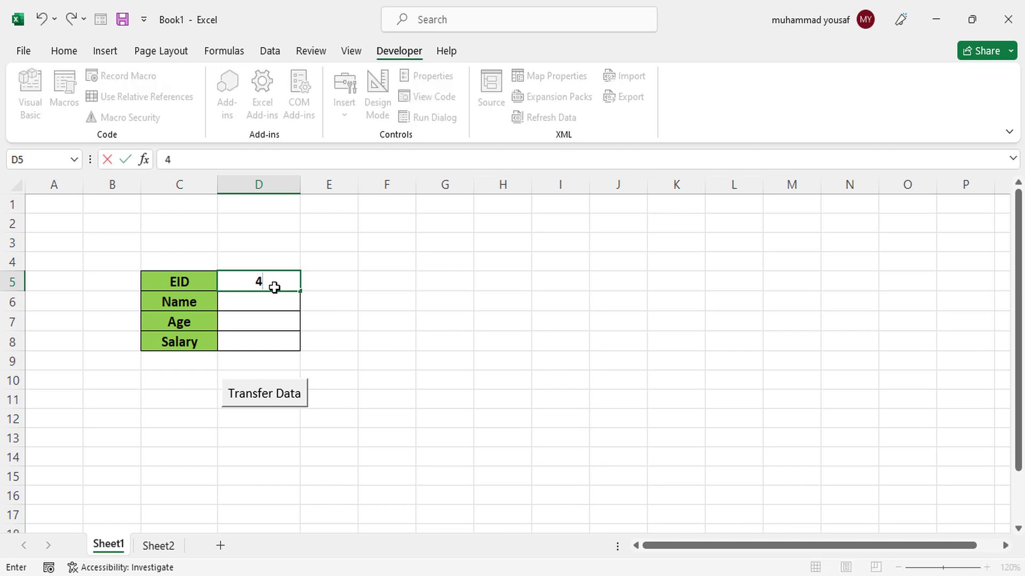
key("Return")
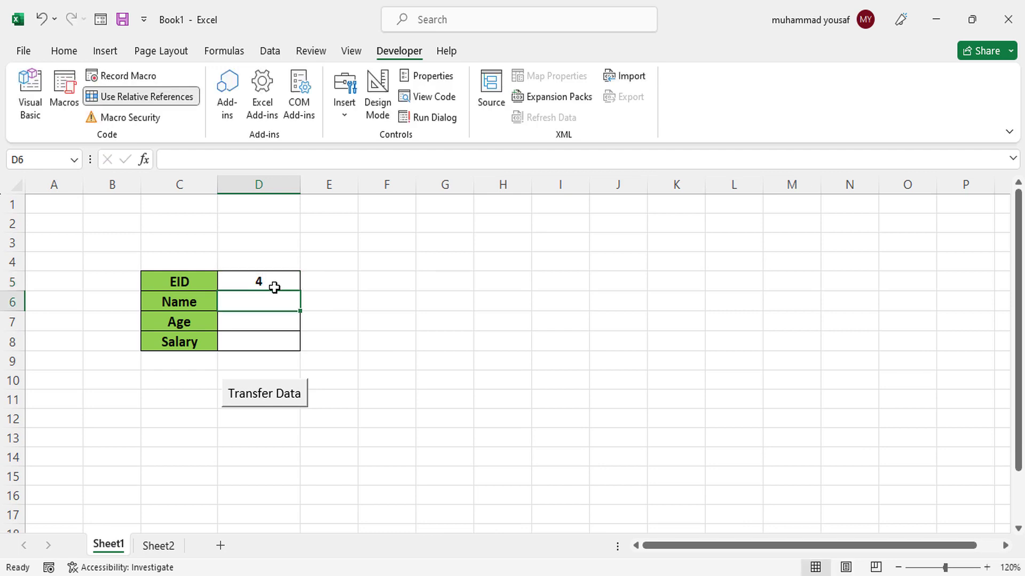
type("arif")
key("Return")
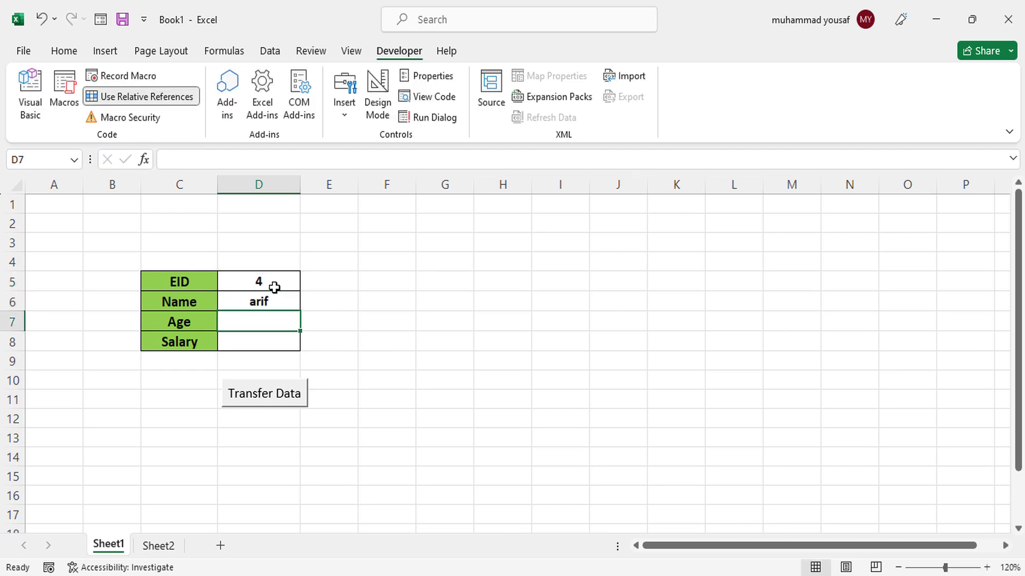
type("19")
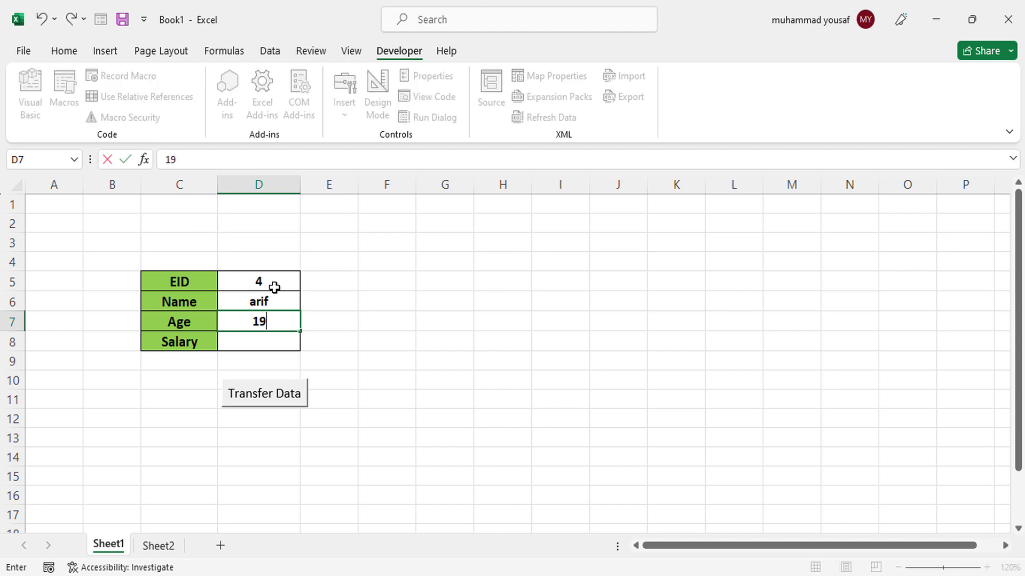
key("Return")
type("2000")
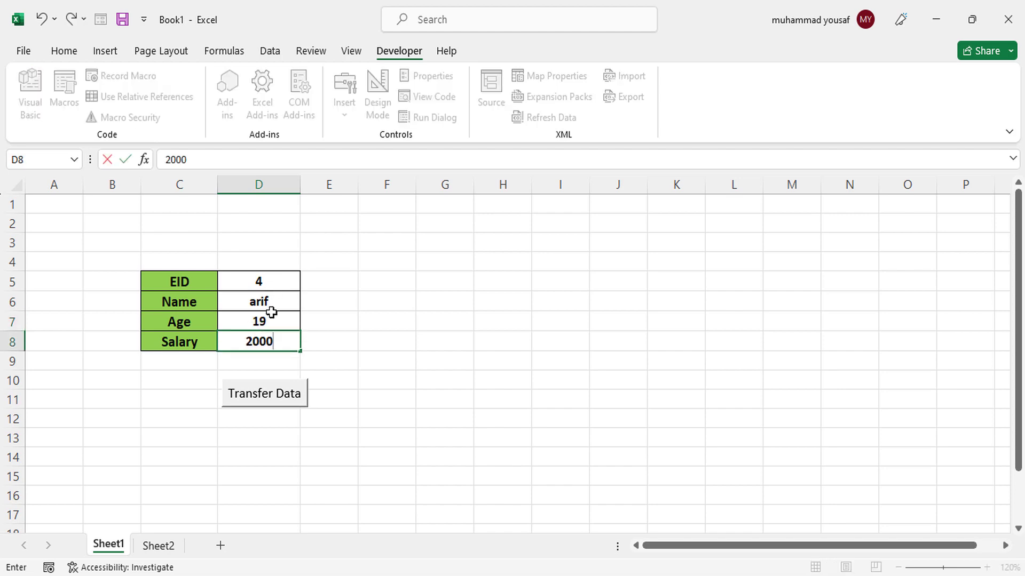
Run the Transfer Data macro on the completed form, check the new row in the Sheet2 table and return to Sheet1
left_click(278, 395)
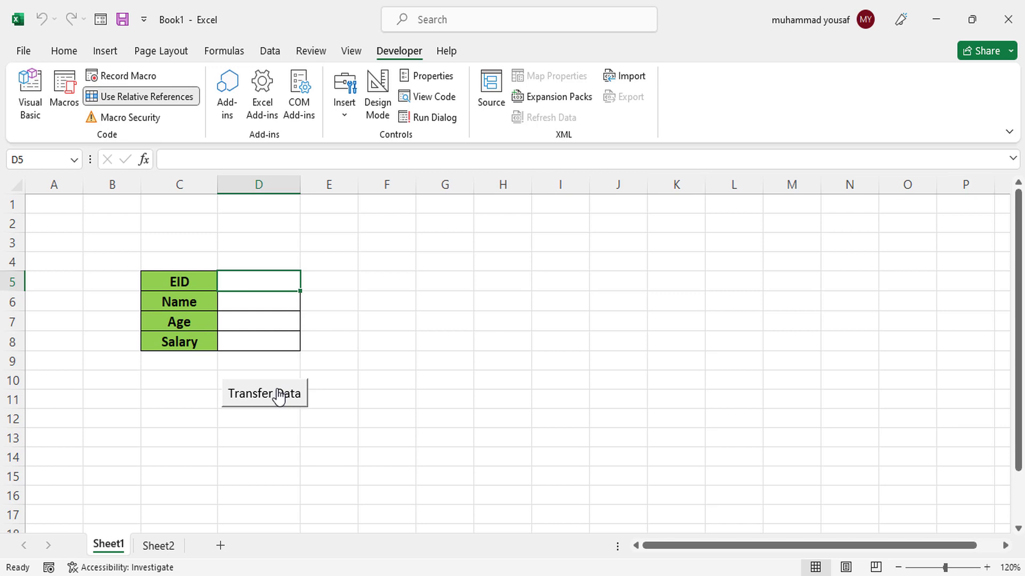
left_click(157, 546)
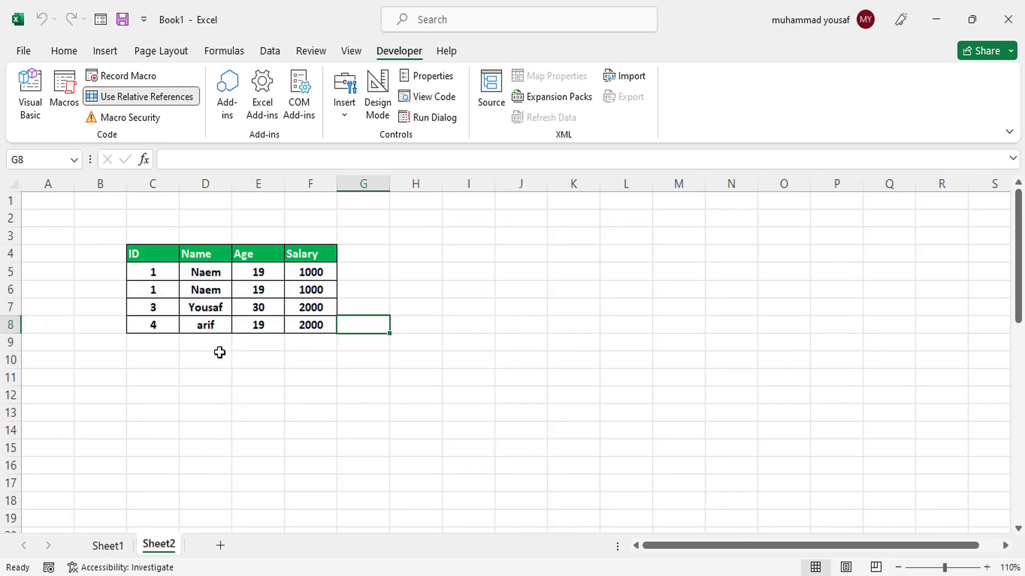
left_click(120, 549)
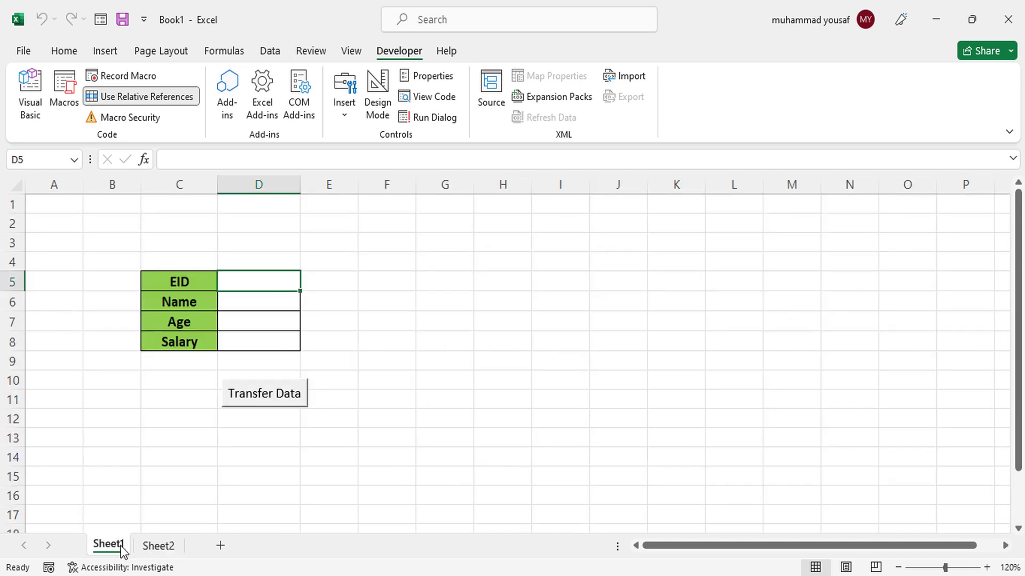
left_click(157, 550)
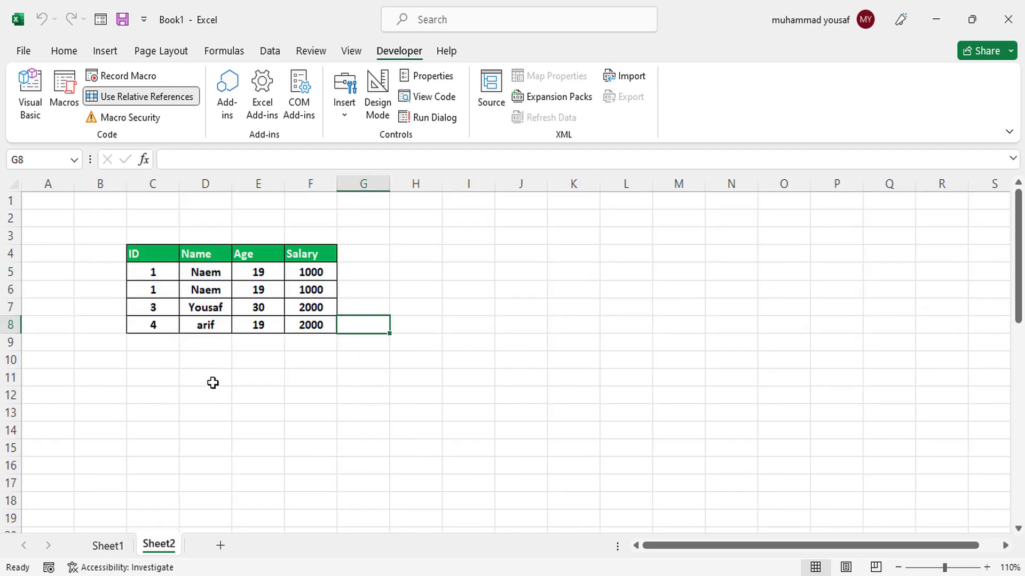
left_click(108, 546)
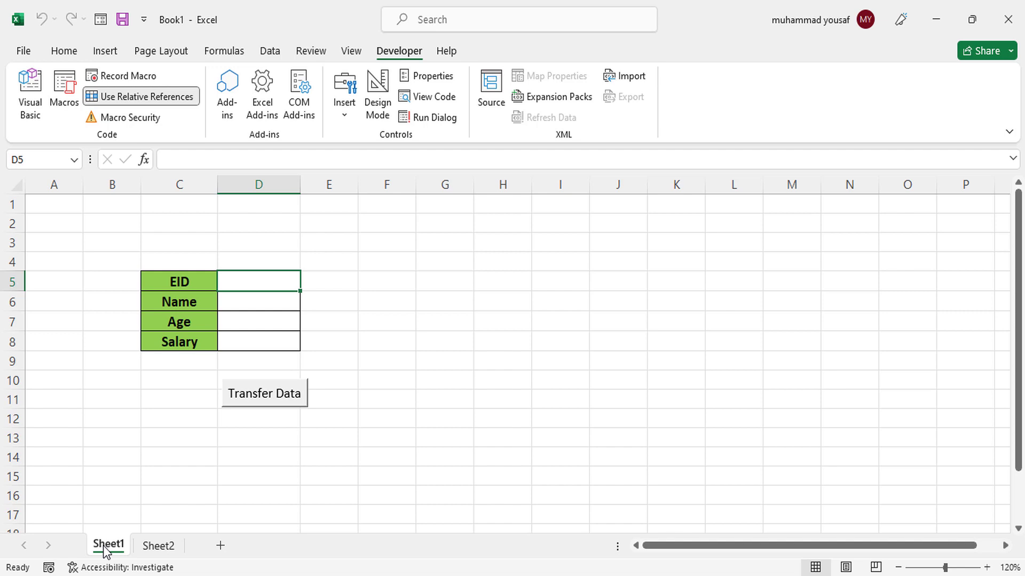
key("ctrl+s")
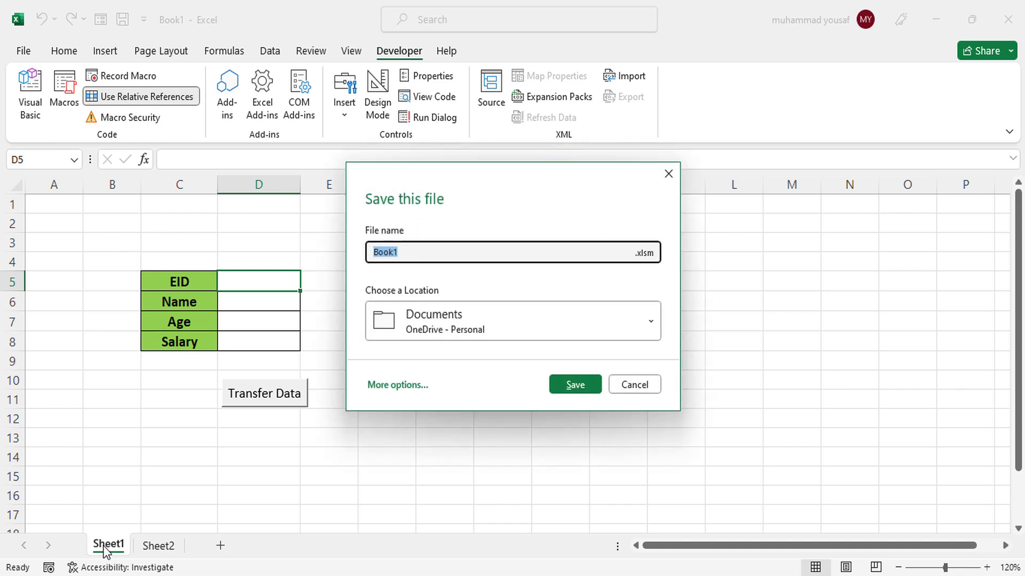
left_click(464, 319)
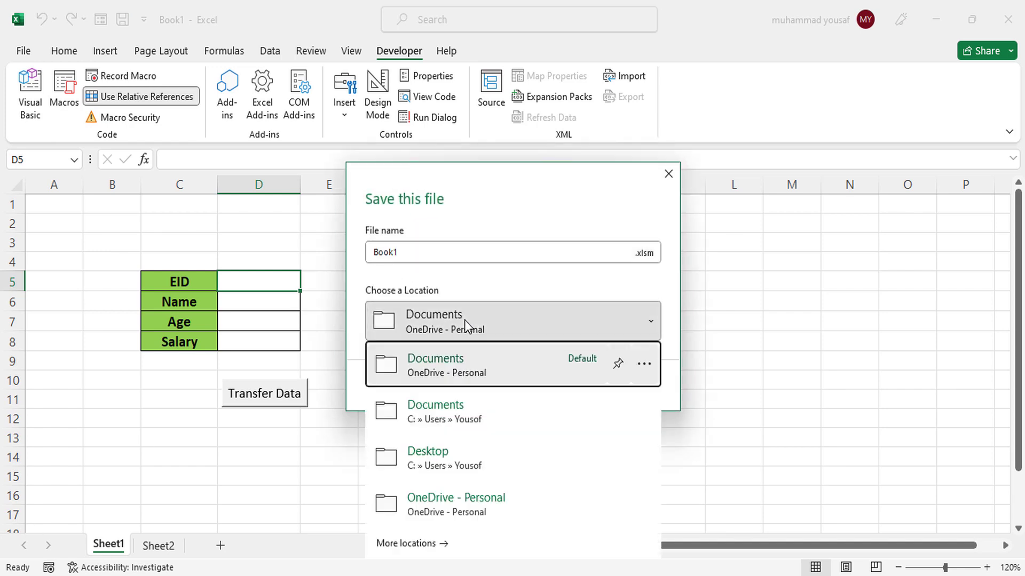
left_click(446, 420)
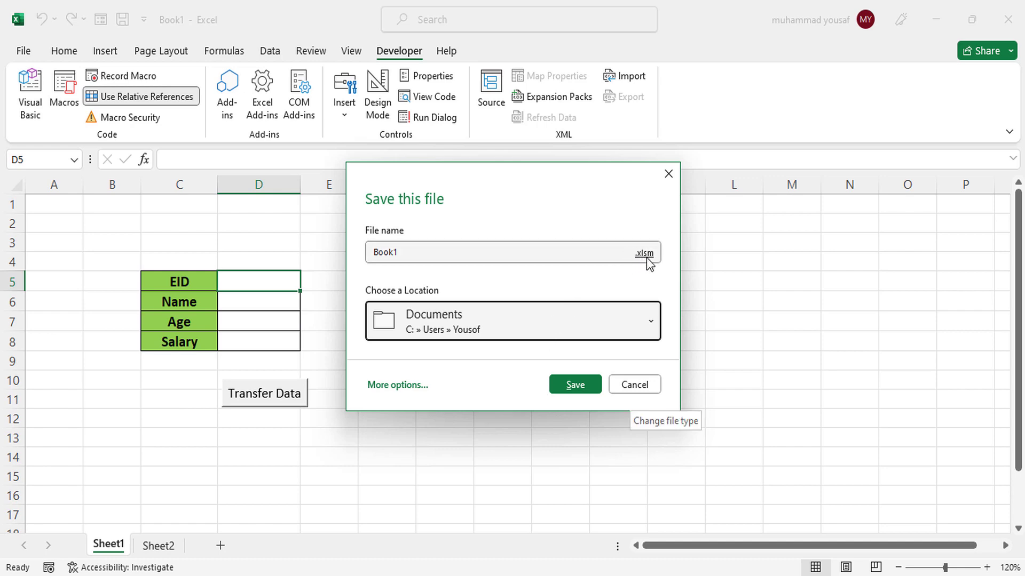
left_click(668, 173)
Save the workbook as Book1 in the local Documents folder as an Excel Macro-Enabled Workbook
left_click(22, 51)
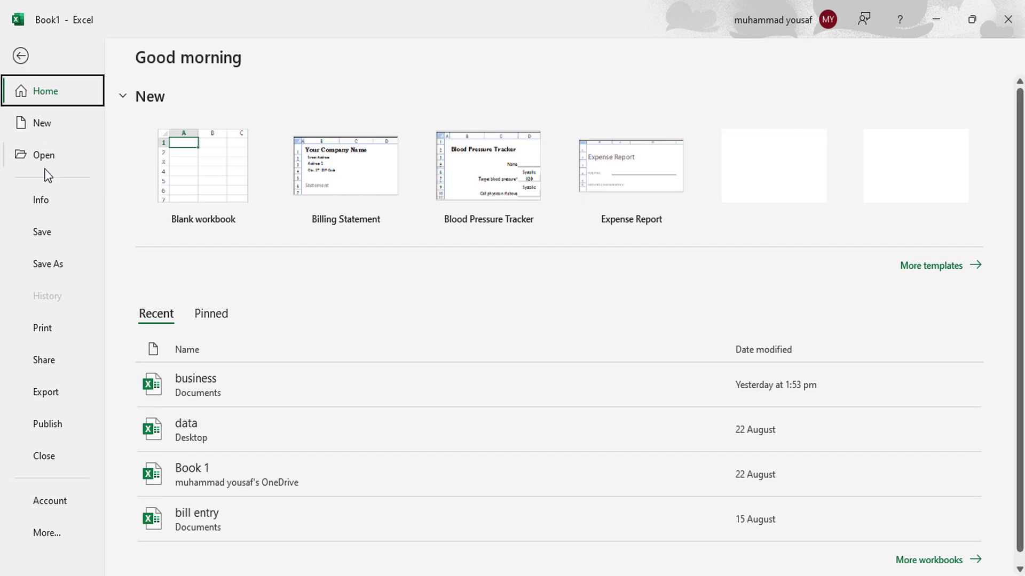
left_click(49, 264)
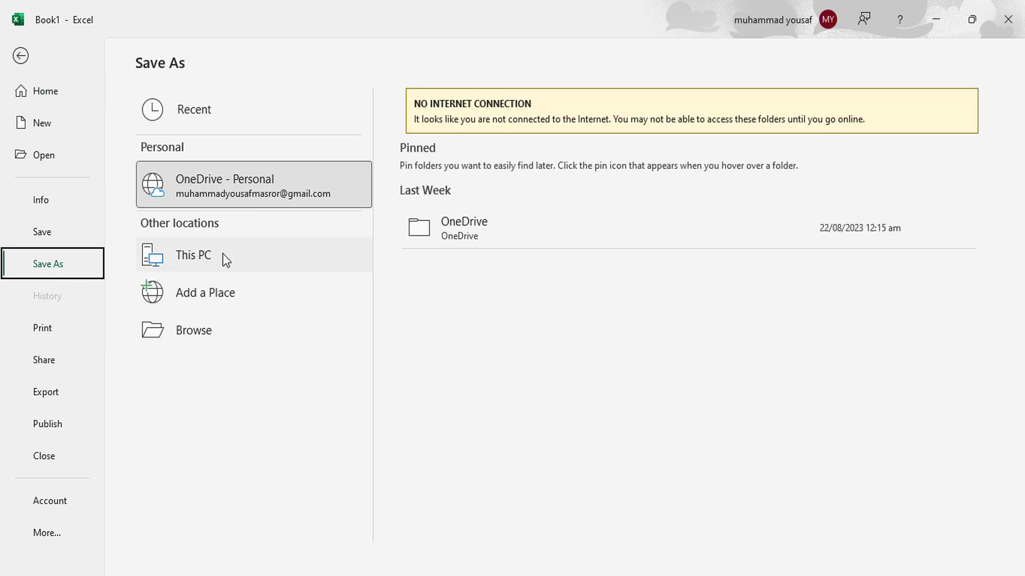
left_click(293, 263)
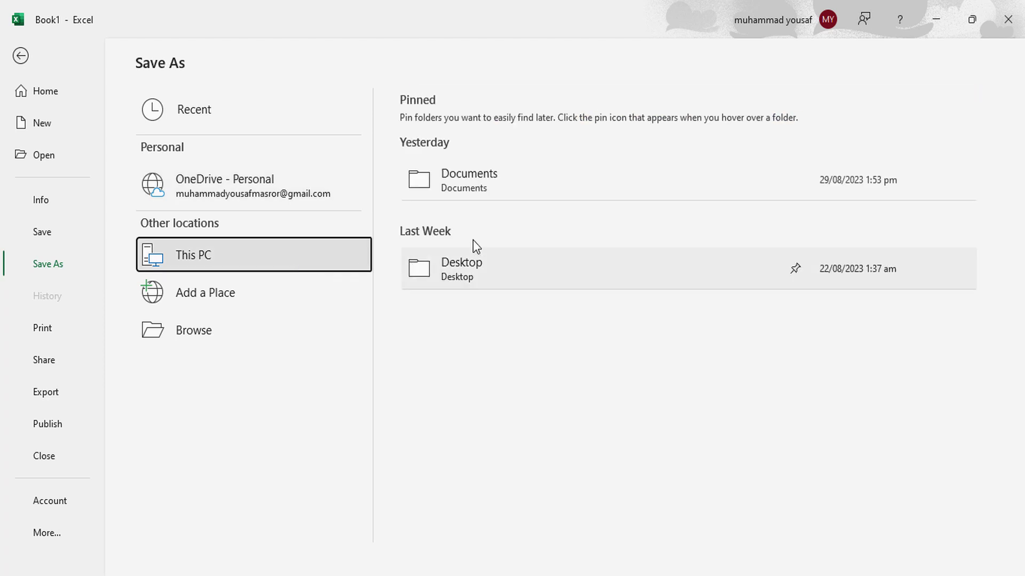
left_click(510, 174)
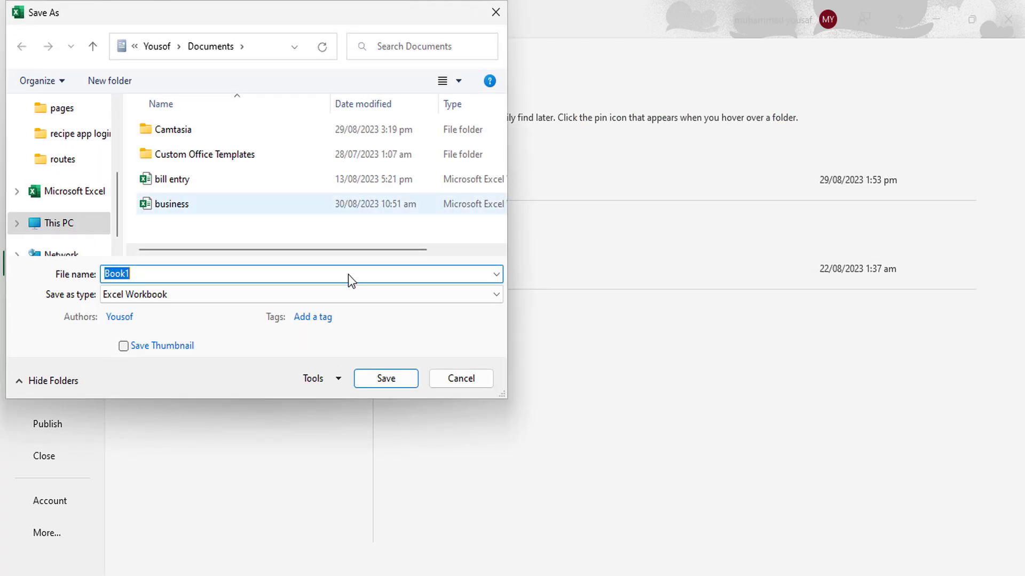
left_click(241, 296)
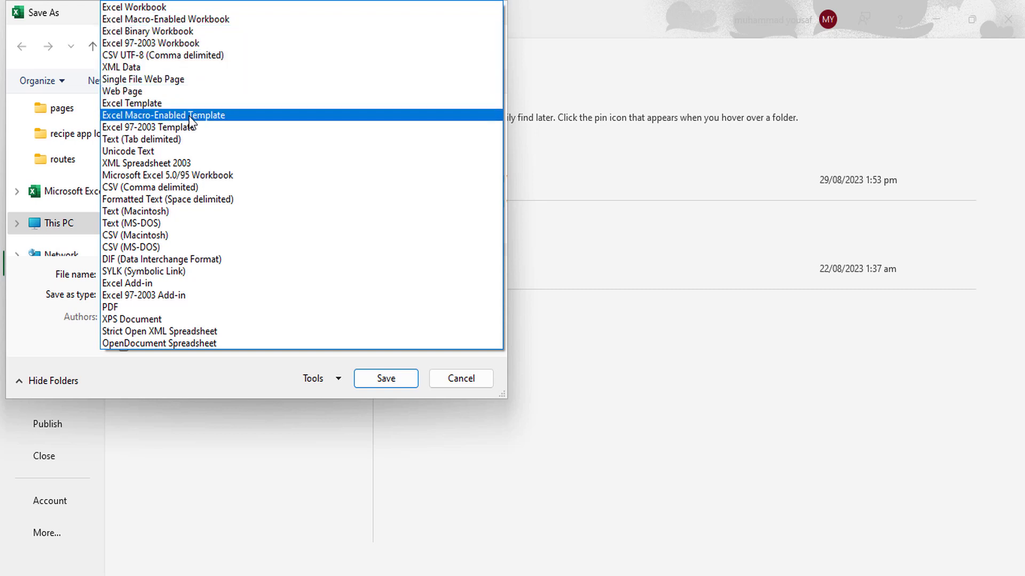
left_click(160, 19)
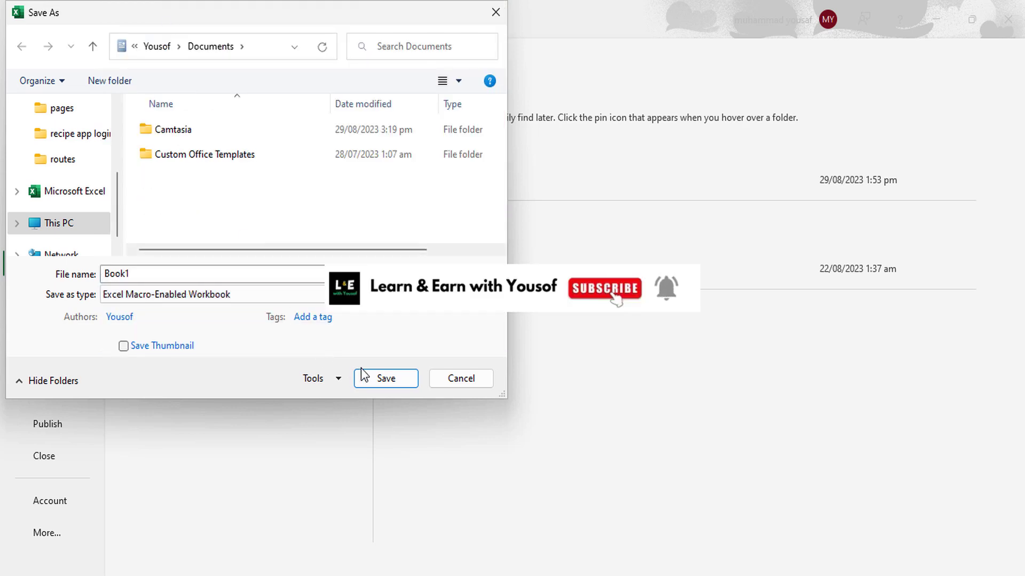
left_click(379, 382)
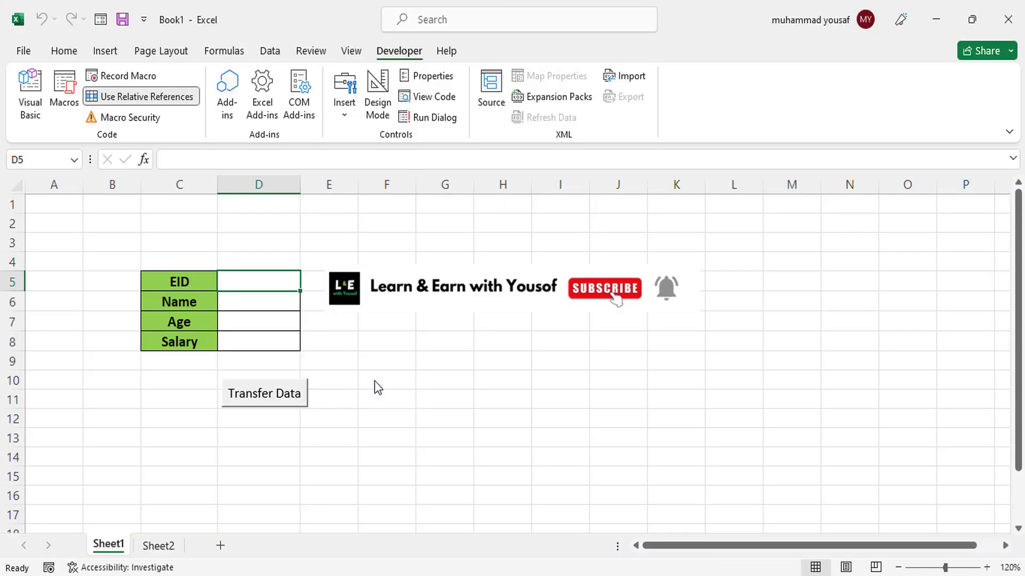